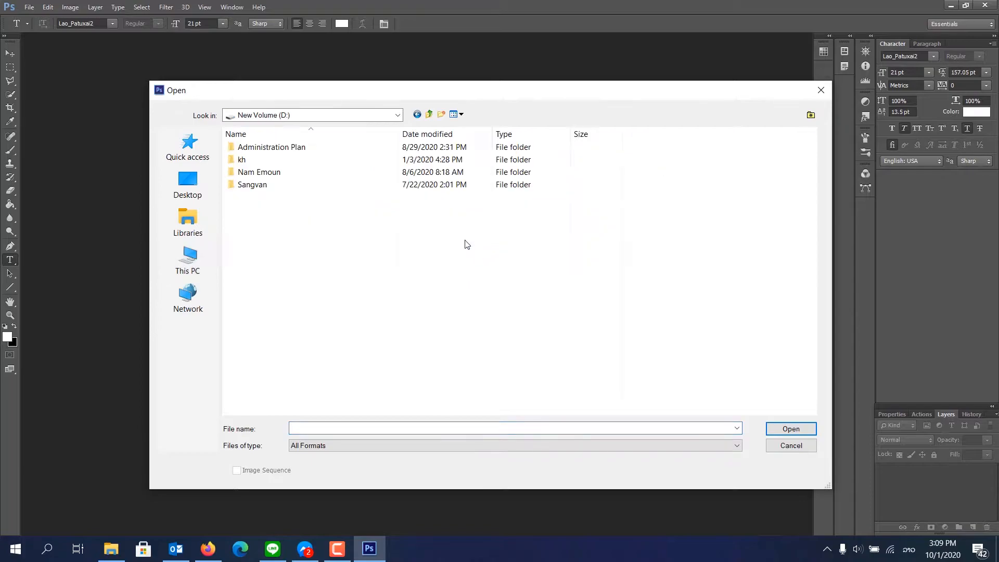
Open the image big_lion_on_stone-wallpaper-2560x1600.jpg from the HD Photos folder inside Photos > Photo
{"action": "double_click", "coordinate": [259, 185]}
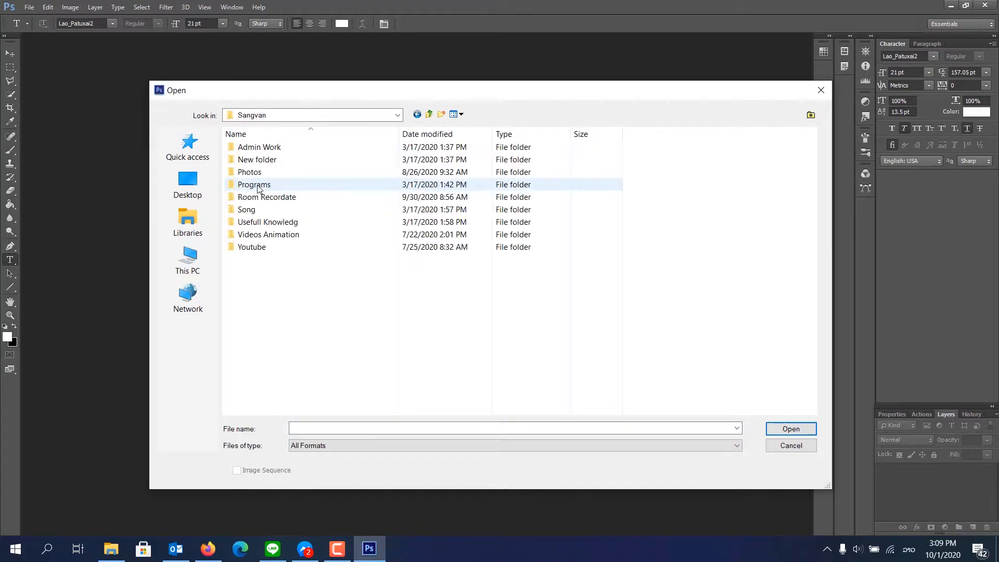
{"action": "double_click", "coordinate": [257, 176]}
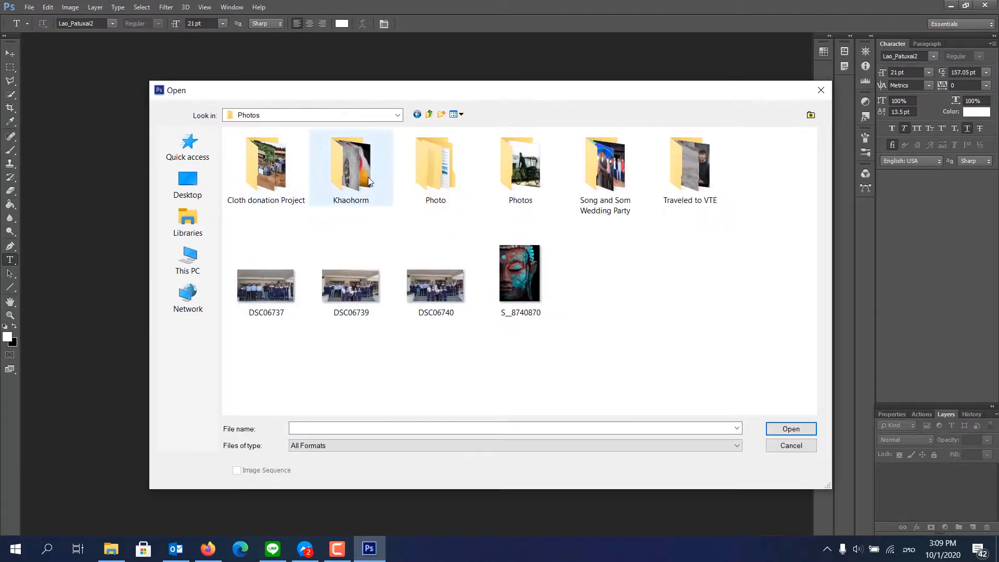
{"action": "double_click", "coordinate": [437, 174]}
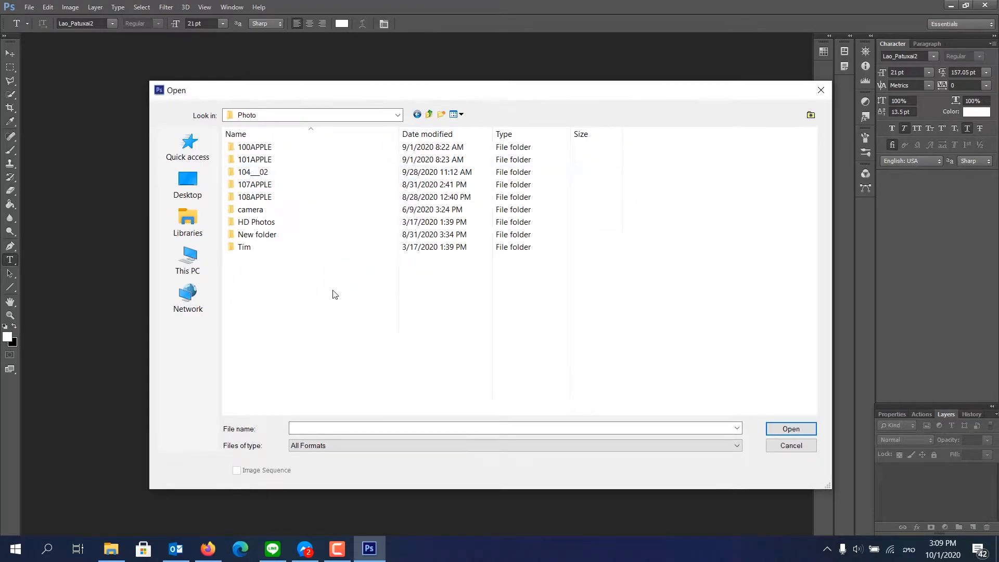
{"action": "double_click", "coordinate": [256, 222]}
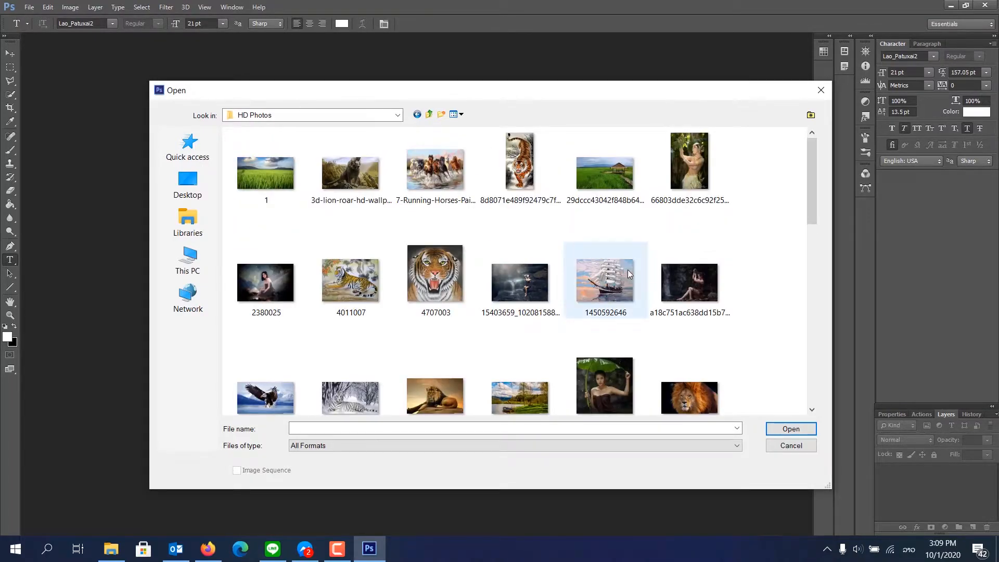
{"action": "scroll", "coordinate": [541, 346], "scroll_direction": "down", "scroll_amount": 3}
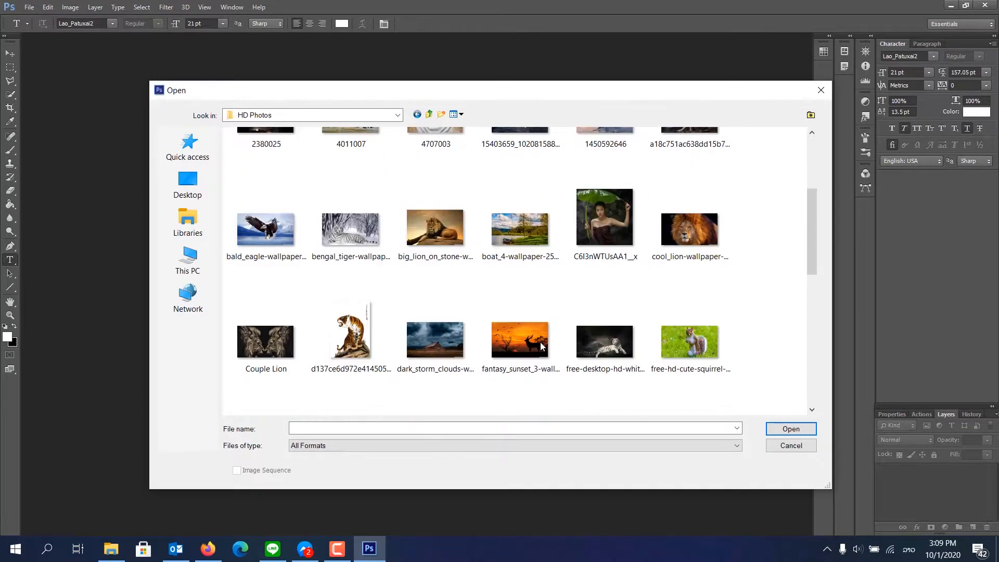
{"action": "double_click", "coordinate": [432, 230]}
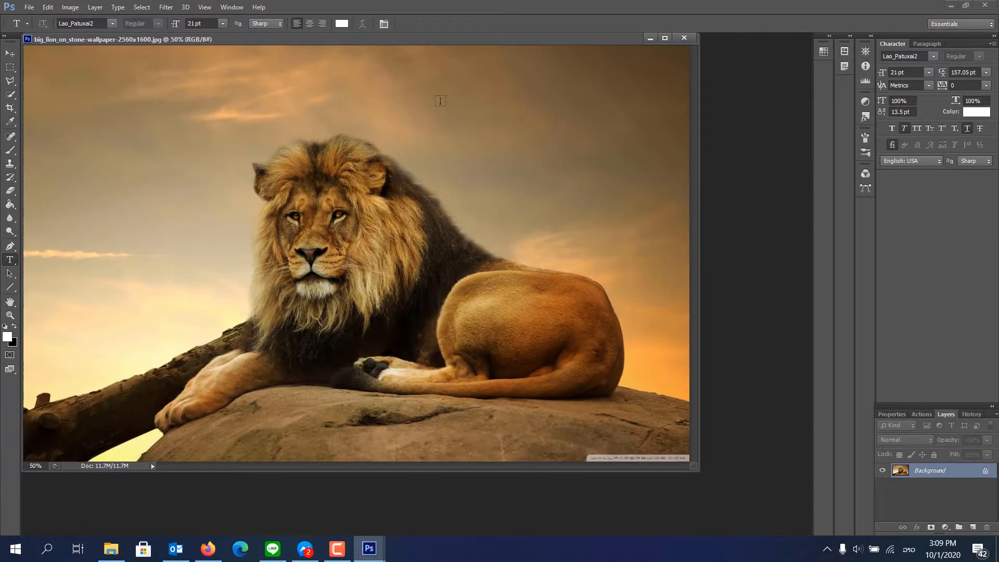
Dock the floating lion image window as a tab and convert its Background layer to a smart object
{"action": "left_click_drag", "start_coordinate": [384, 42], "coordinate": [455, 41]}
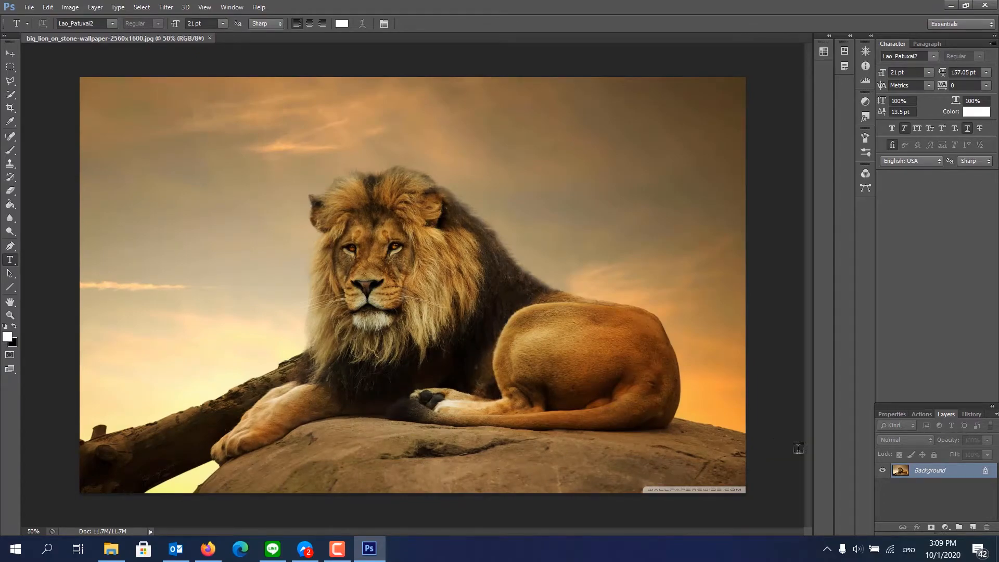
{"action": "right_click", "coordinate": [933, 474]}
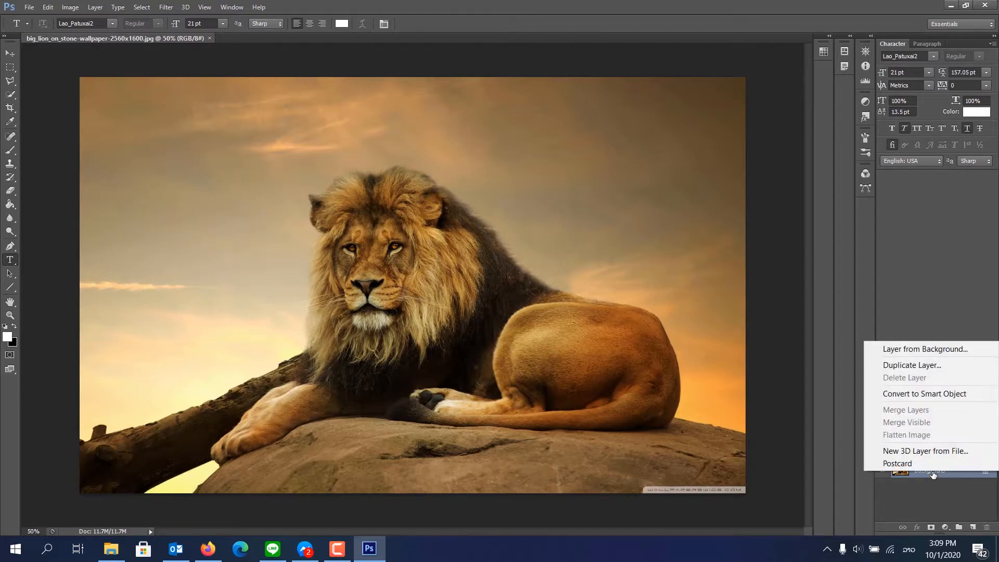
{"action": "left_click", "coordinate": [927, 395]}
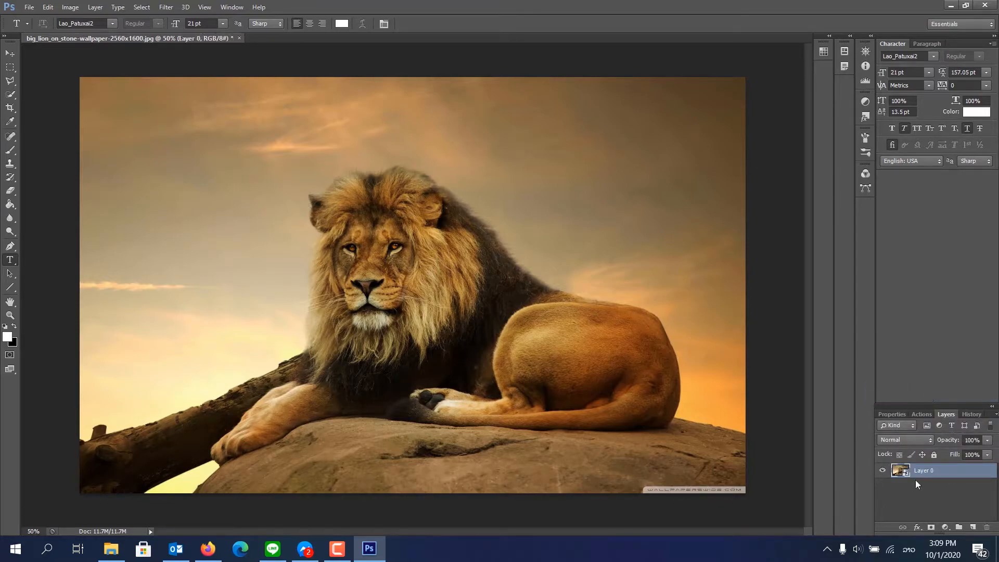
Apply a Mezzotint filter of type Medium Strokes to the lion smart object
{"action": "left_click", "coordinate": [166, 8]}
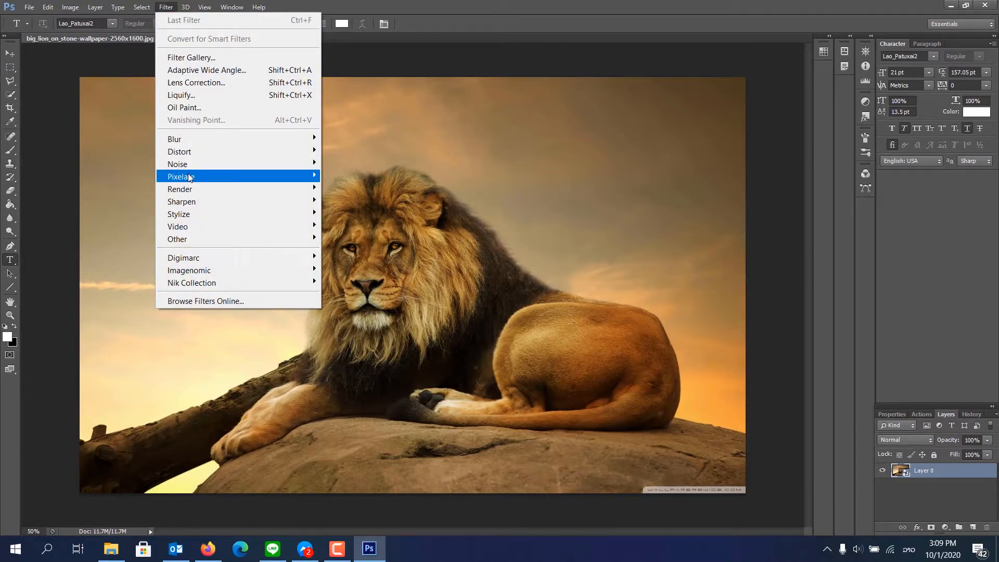
{"action": "mouse_move", "coordinate": [191, 176]}
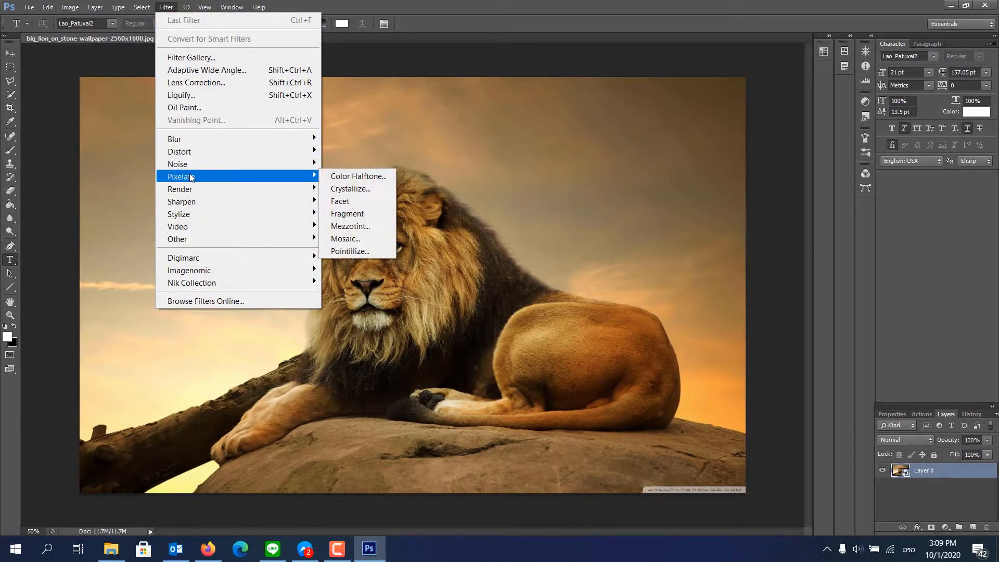
{"action": "left_click", "coordinate": [350, 227]}
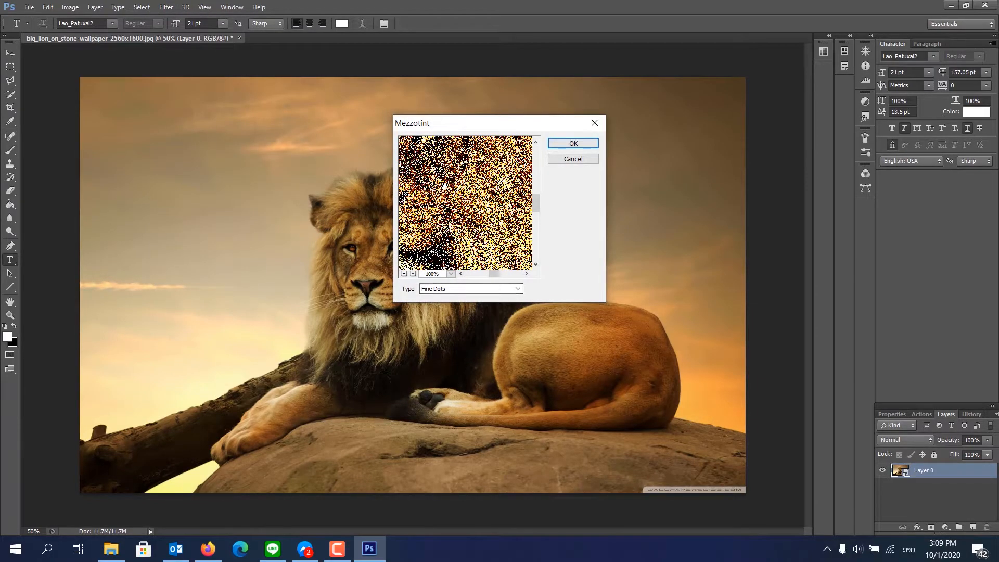
{"action": "left_click_drag", "start_coordinate": [487, 167], "coordinate": [470, 220]}
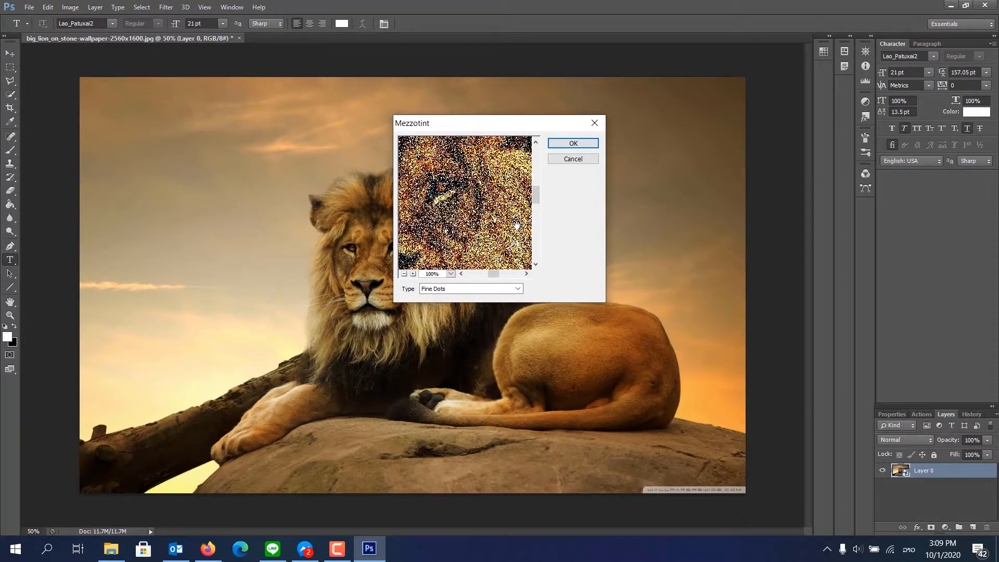
{"action": "left_click", "coordinate": [482, 289]}
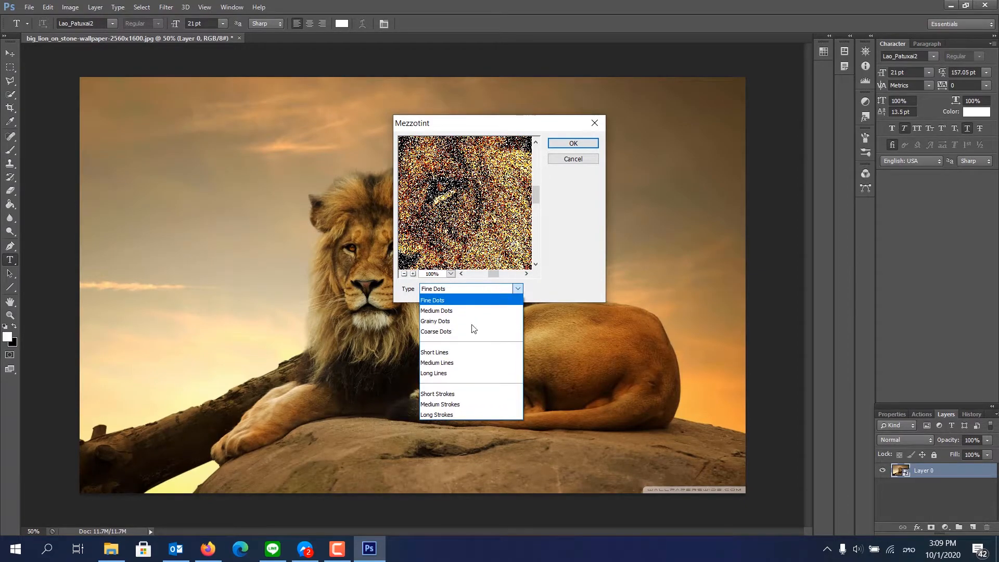
{"action": "left_click", "coordinate": [446, 404]}
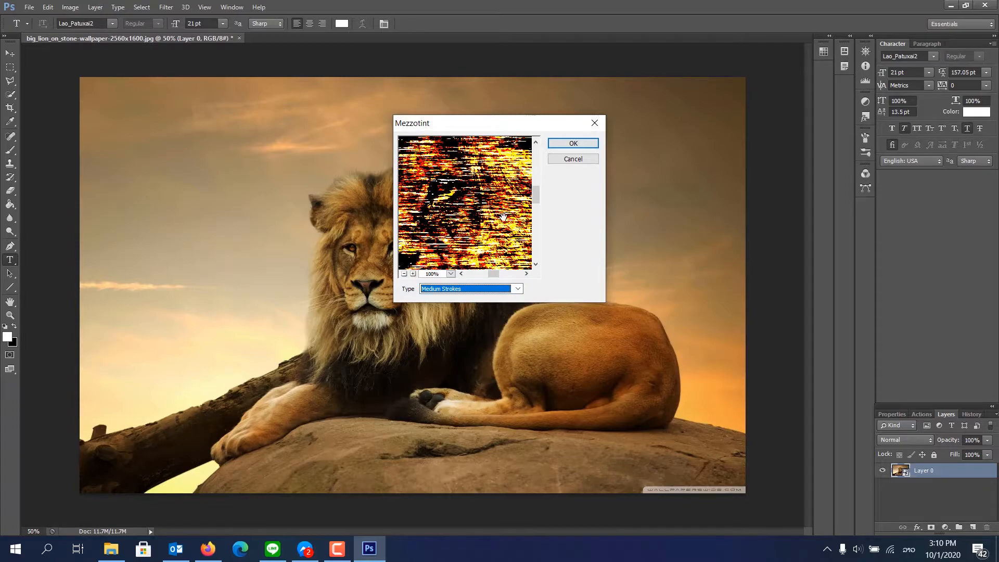
{"action": "left_click_drag", "start_coordinate": [454, 217], "coordinate": [505, 226]}
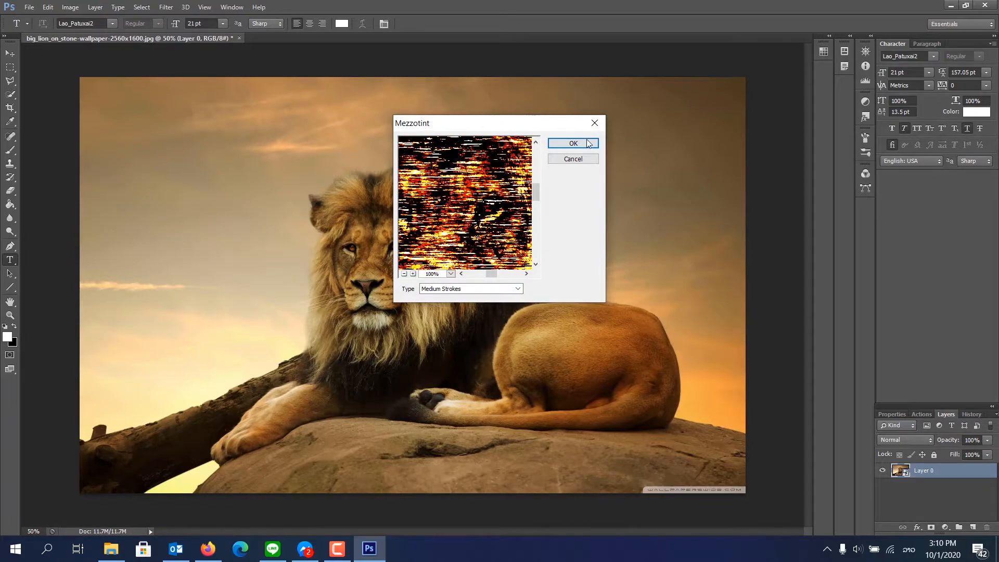
{"action": "left_click", "coordinate": [587, 143]}
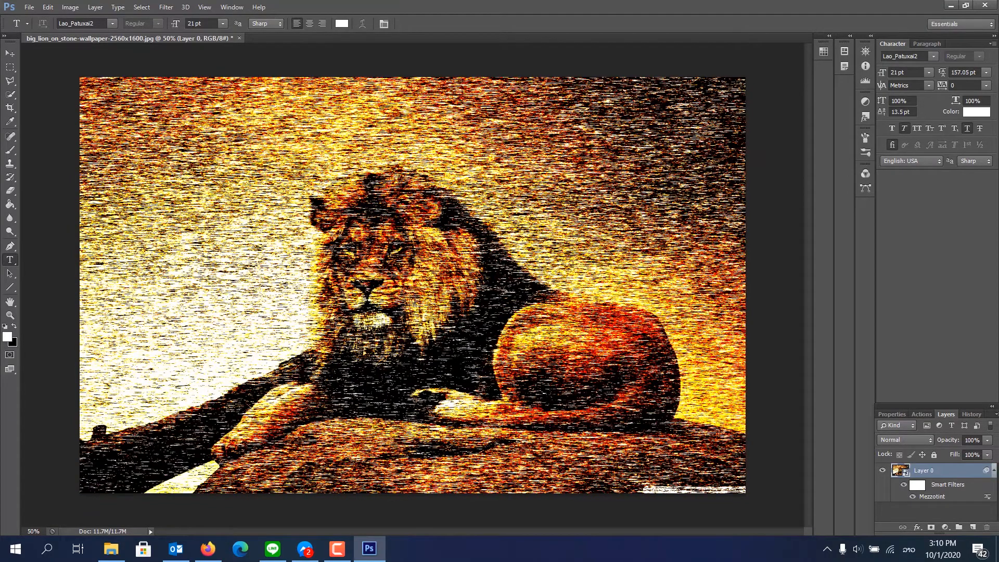
Apply a Radial Blur to the smart object with amount 100, the Zoom method and Good quality
{"action": "left_click", "coordinate": [169, 7]}
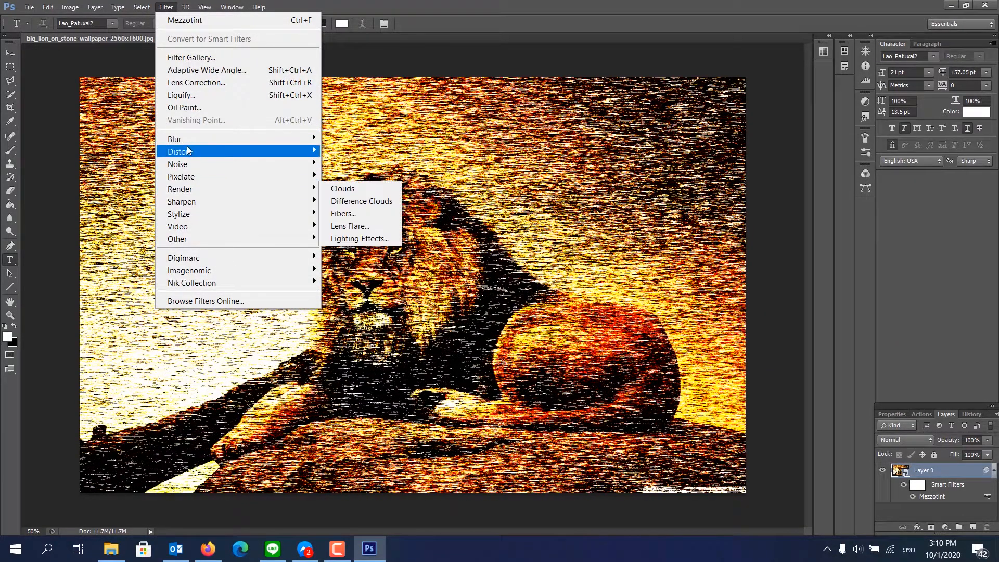
{"action": "mouse_move", "coordinate": [188, 142]}
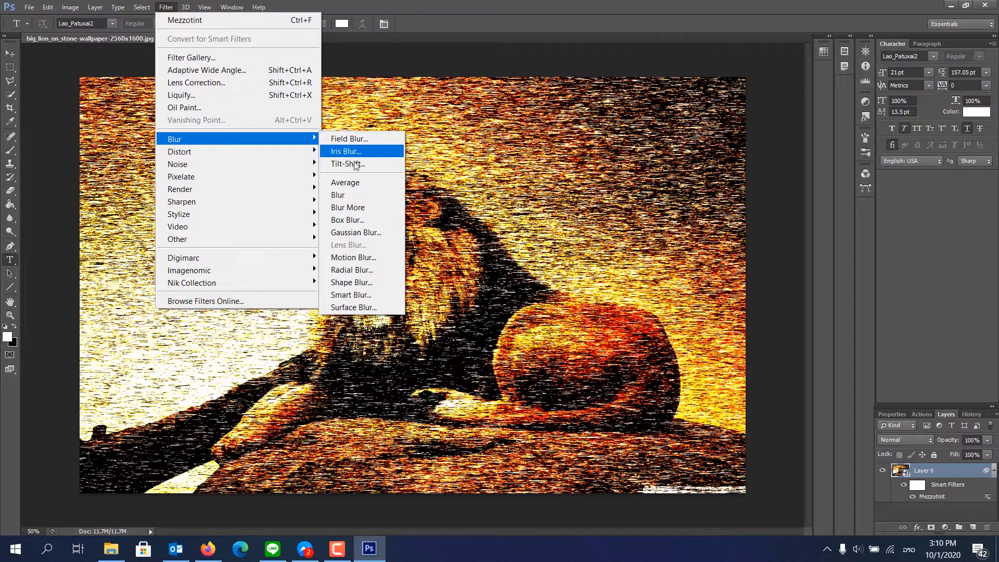
{"action": "left_click", "coordinate": [352, 270]}
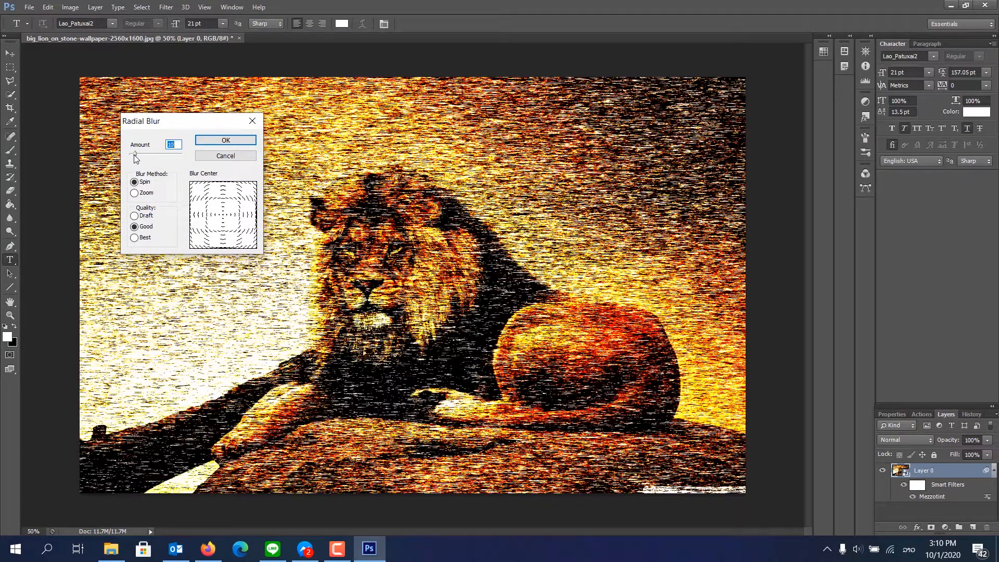
{"action": "left_click_drag", "start_coordinate": [135, 152], "coordinate": [184, 158]}
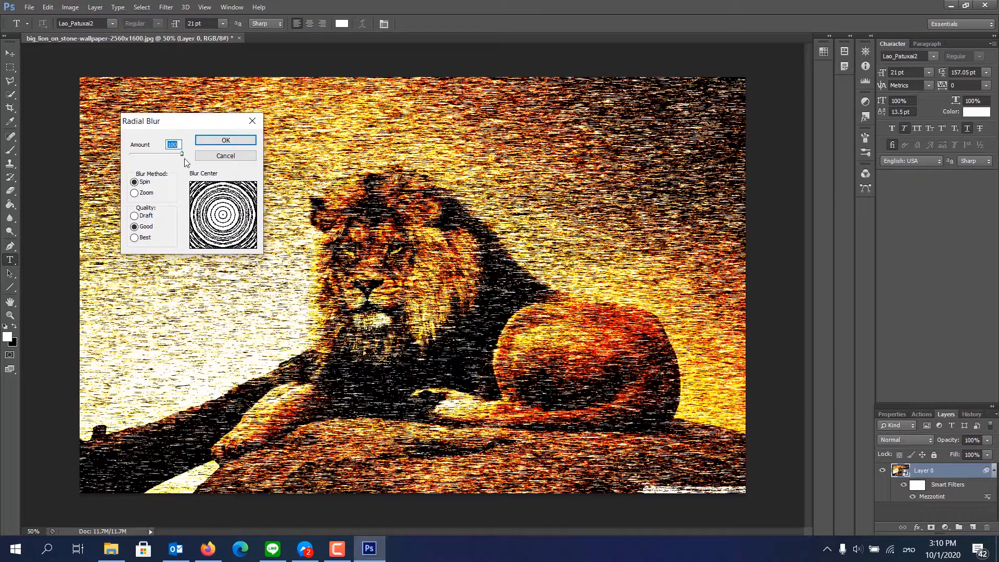
{"action": "left_click", "coordinate": [135, 194]}
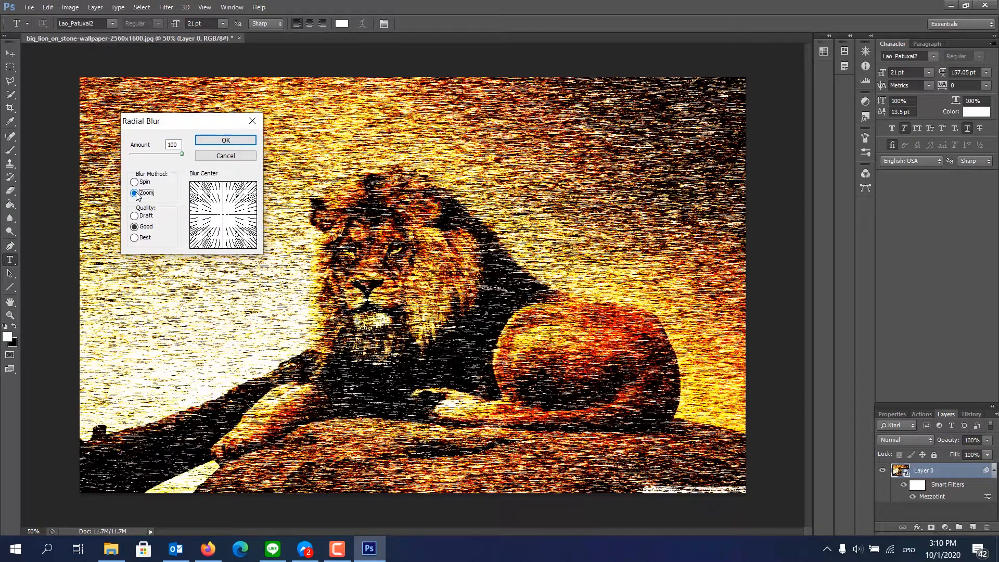
{"action": "left_click", "coordinate": [248, 141]}
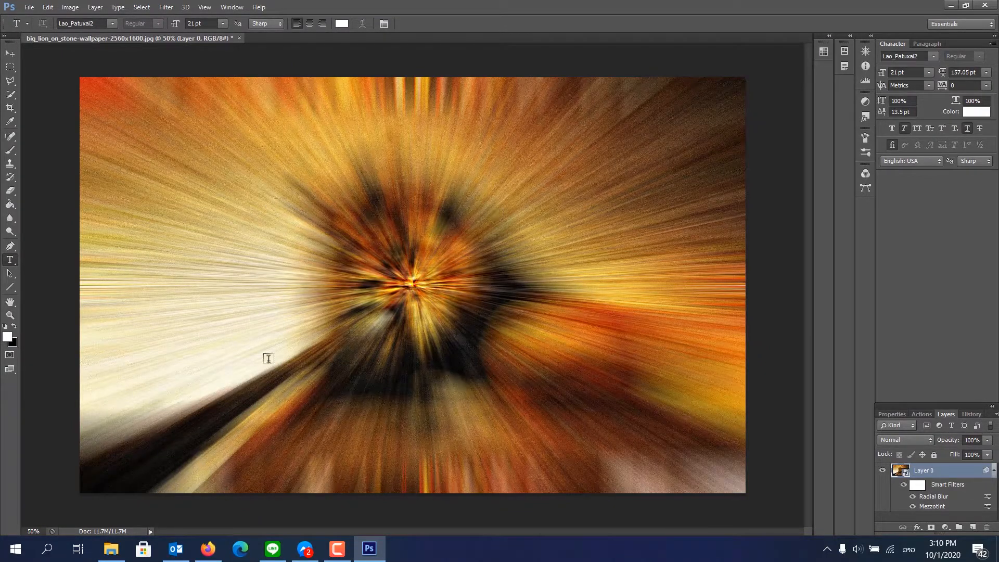
Apply the Radial Blur two more times with the same settings: amount 100, Zoom method, Good quality
{"action": "left_click", "coordinate": [166, 7]}
{"action": "left_click", "coordinate": [183, 17]}
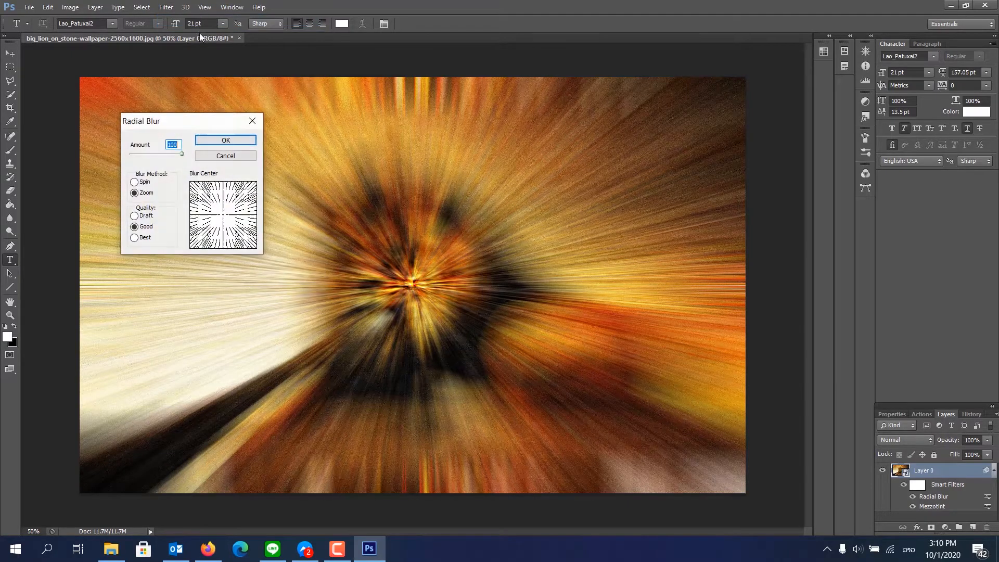
{"action": "left_click", "coordinate": [230, 141]}
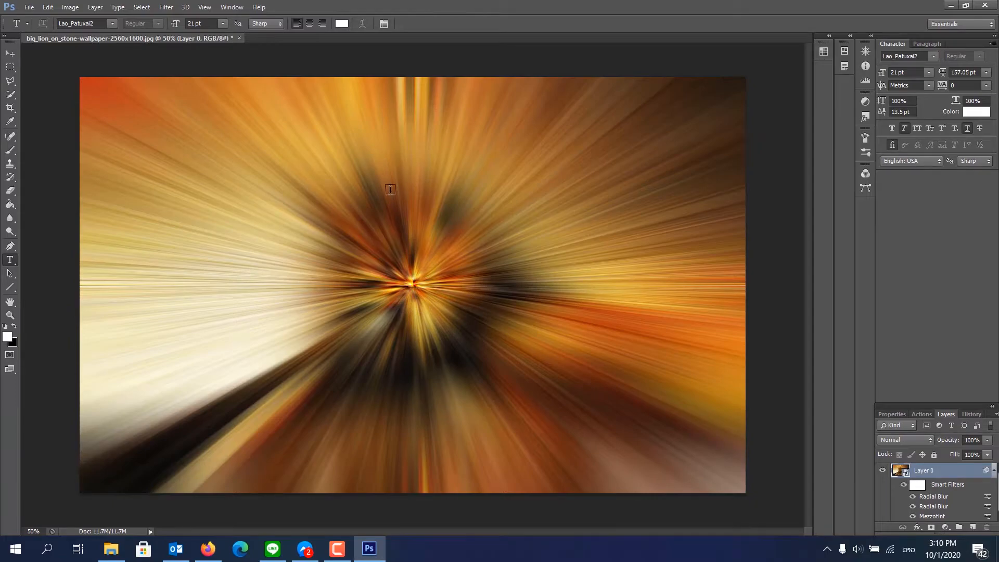
{"action": "left_click", "coordinate": [165, 7]}
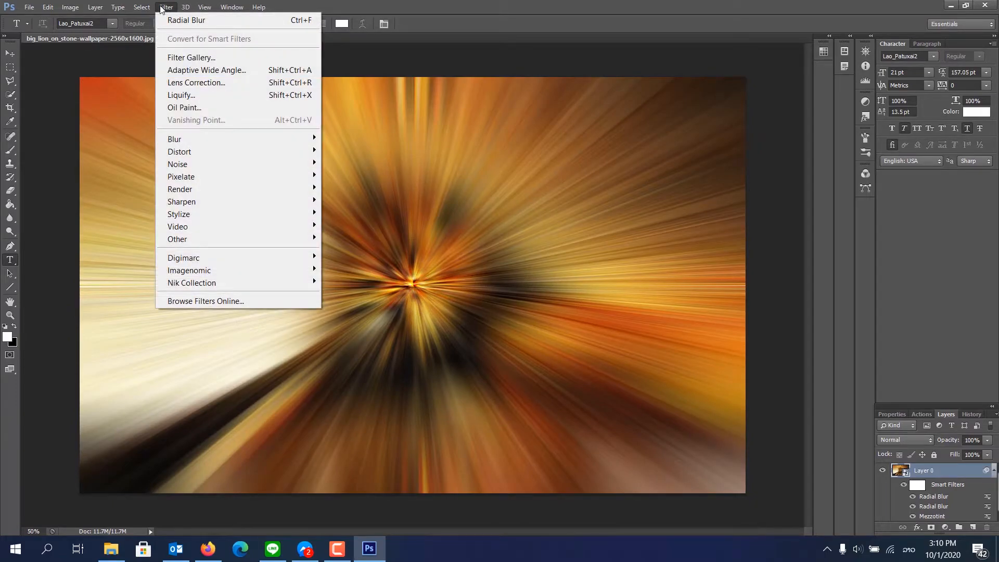
{"action": "left_click", "coordinate": [196, 19]}
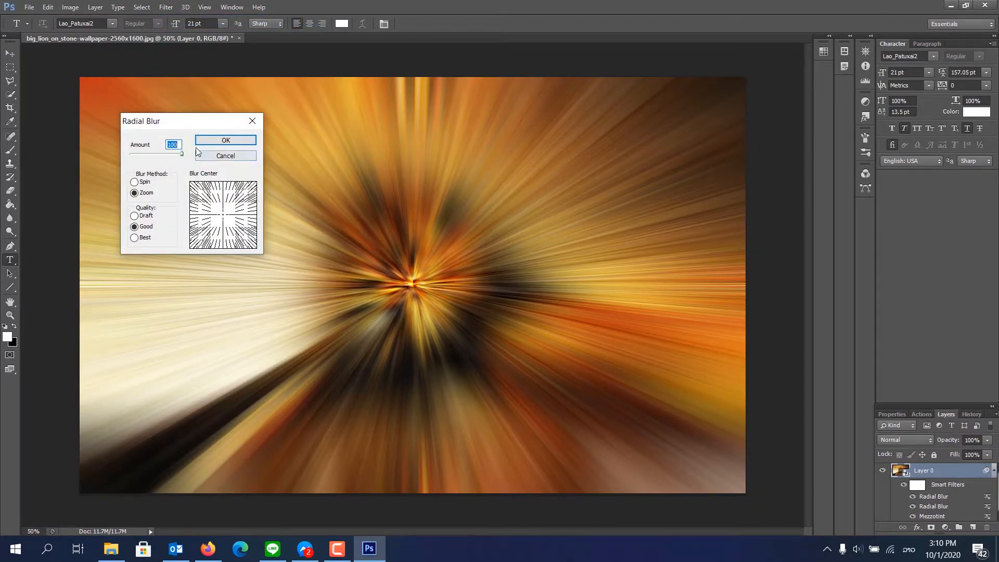
{"action": "left_click", "coordinate": [225, 140]}
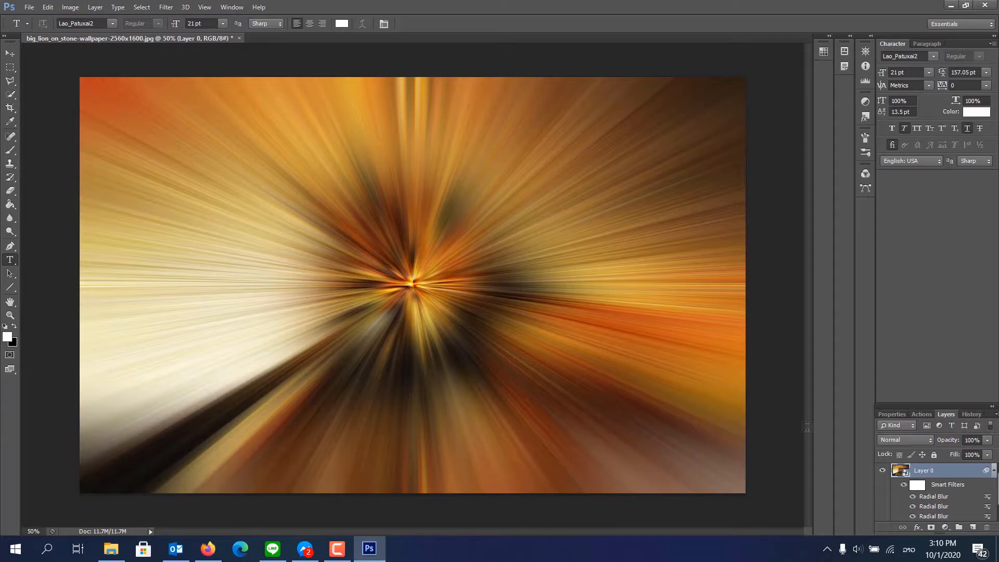
Apply a Twirl distortion with an angle of -100 degrees to the smart object
{"action": "left_click", "coordinate": [167, 8]}
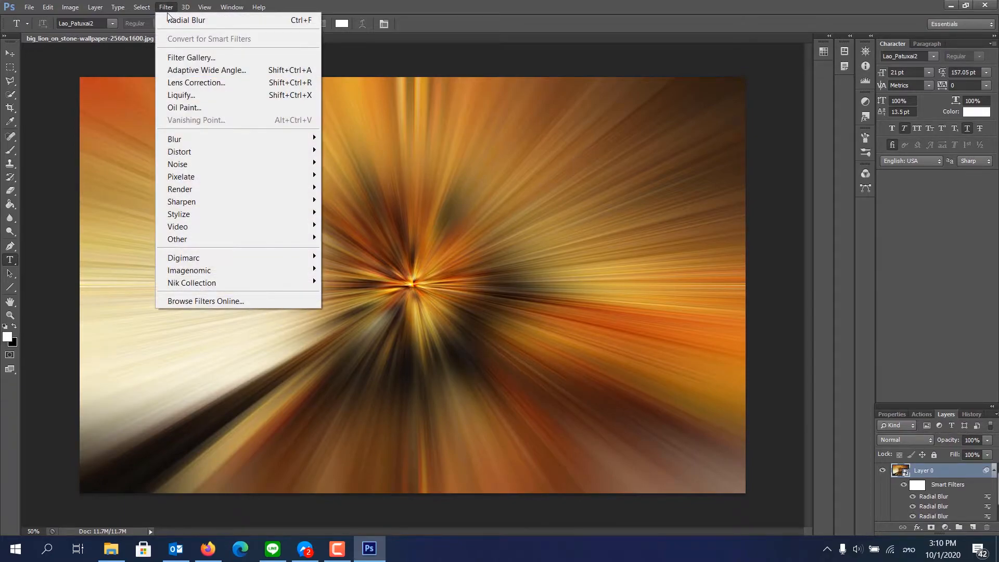
{"action": "mouse_move", "coordinate": [194, 151]}
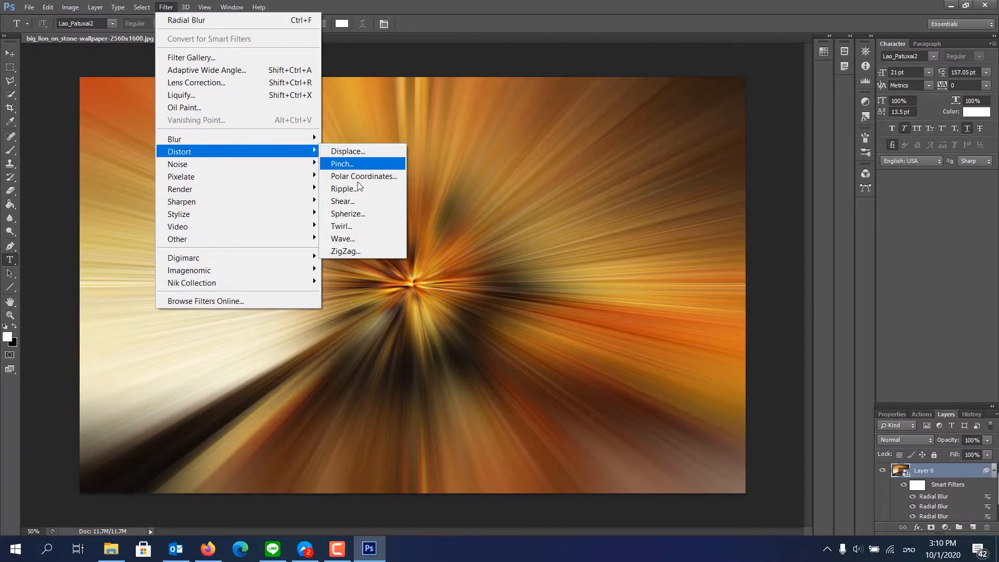
{"action": "left_click", "coordinate": [346, 228]}
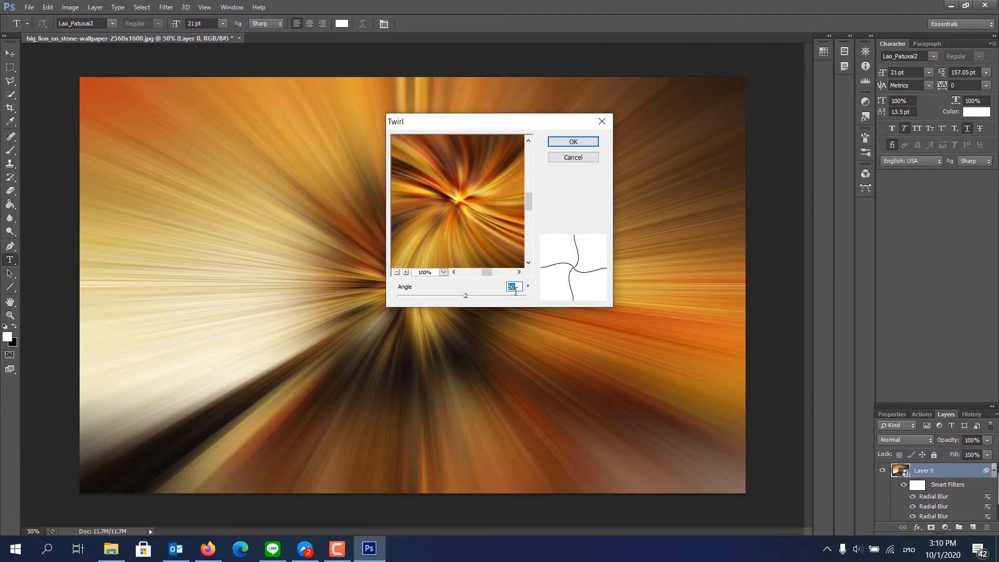
{"action": "type", "text": "-"}
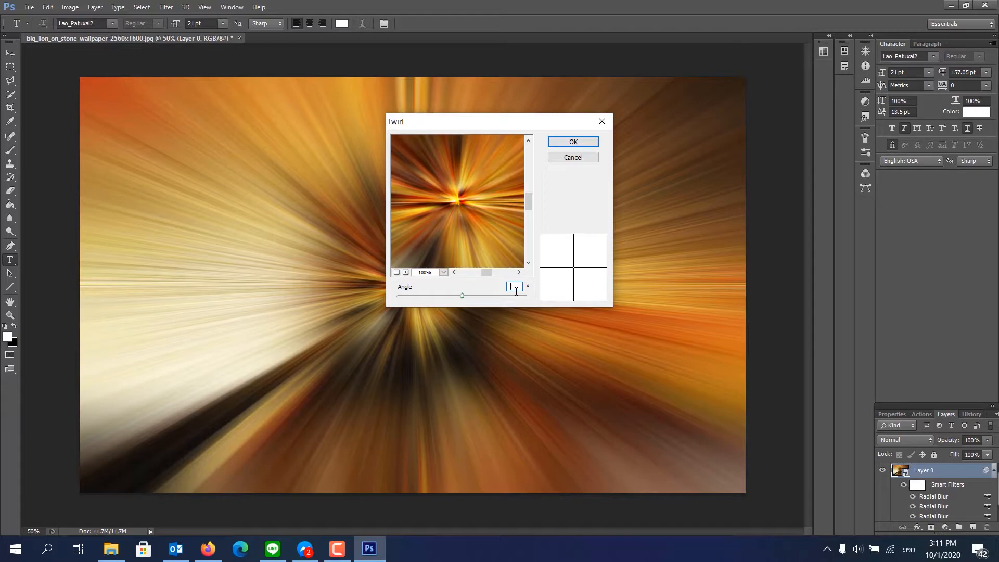
{"action": "type", "text": "100"}
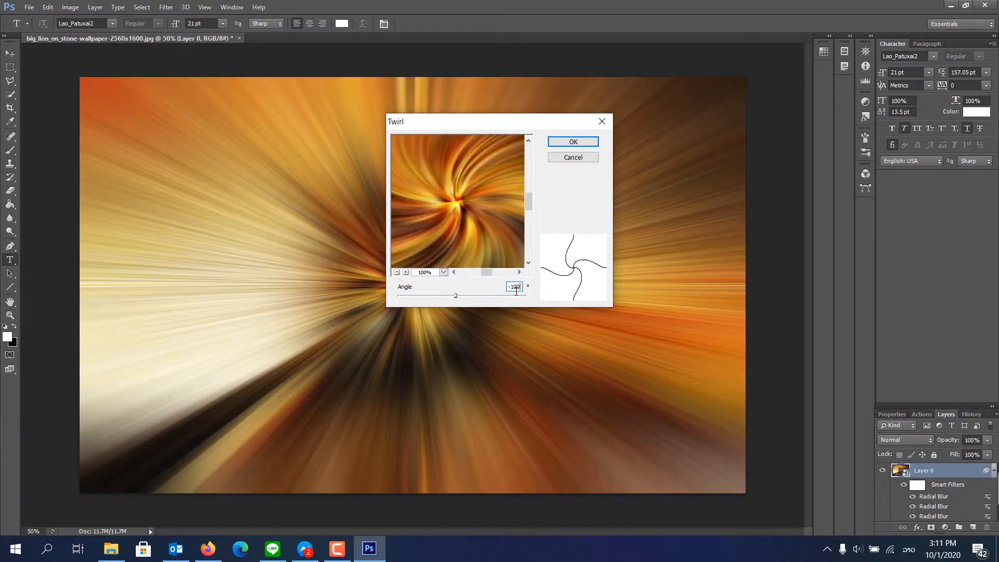
{"action": "left_click", "coordinate": [570, 143]}
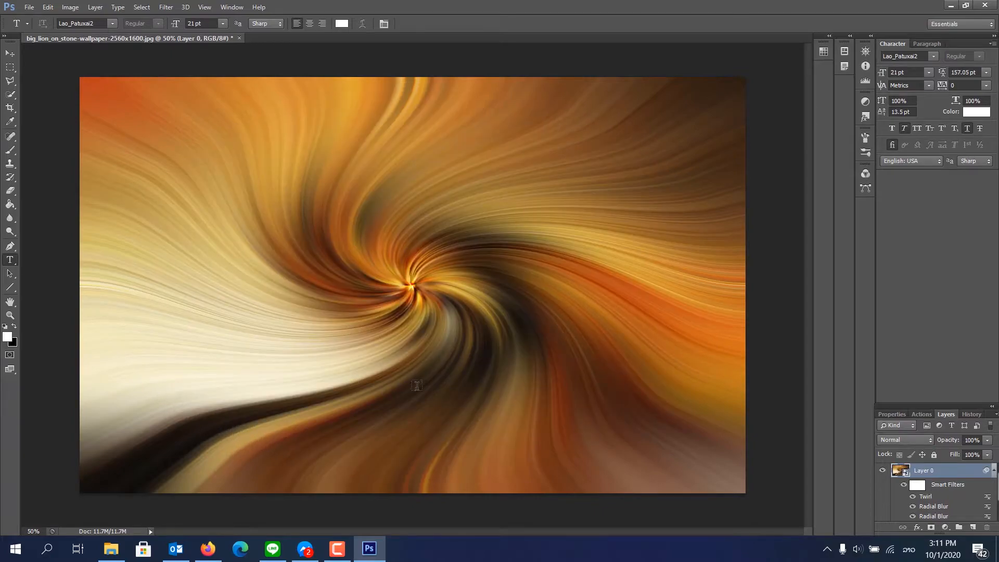
Set the blending mode of the Twirl smart filter on Layer 0 to Lighten
{"action": "double_click", "coordinate": [988, 497]}
{"action": "key", "text": "h"}
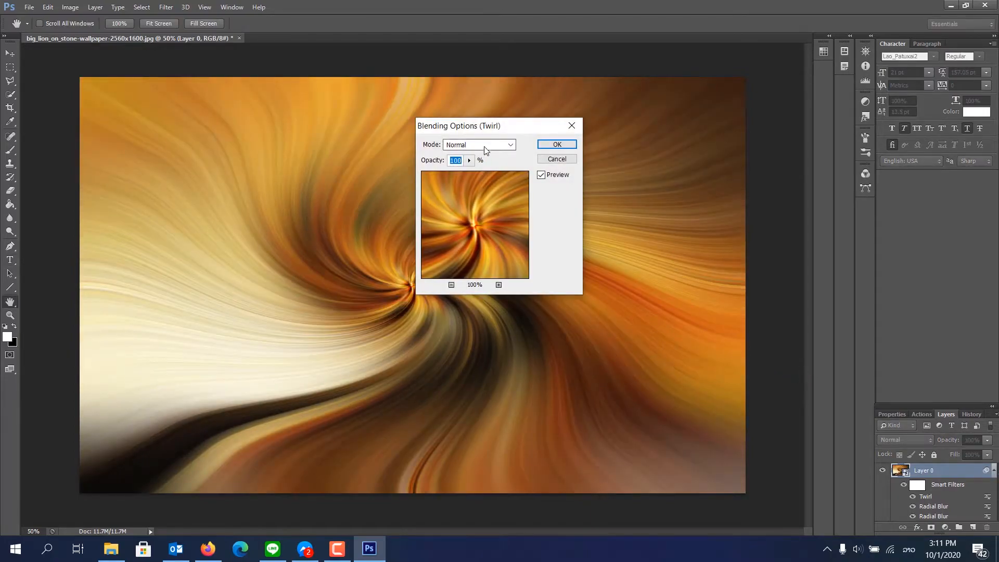
{"action": "left_click", "coordinate": [486, 146]}
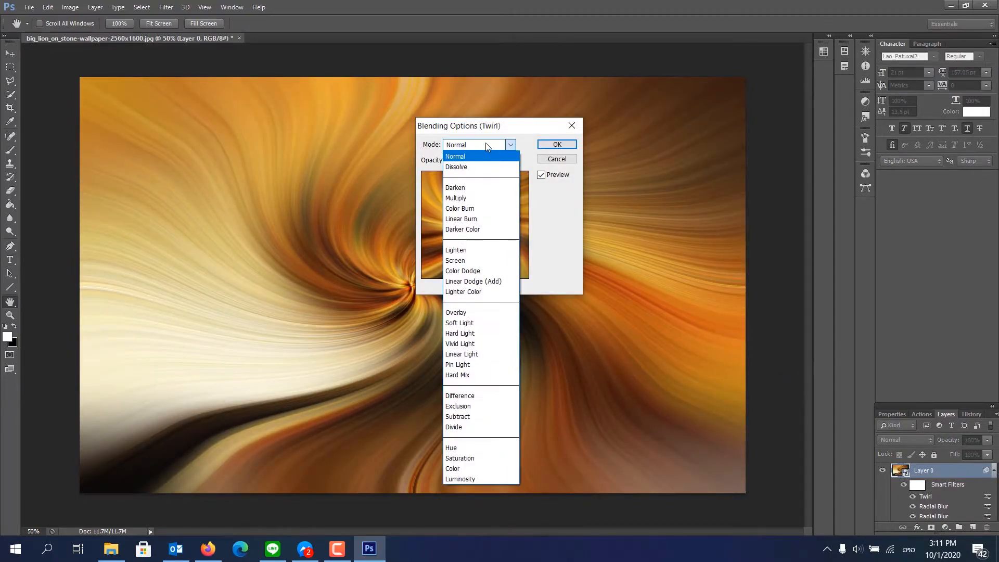
{"action": "left_click", "coordinate": [456, 251]}
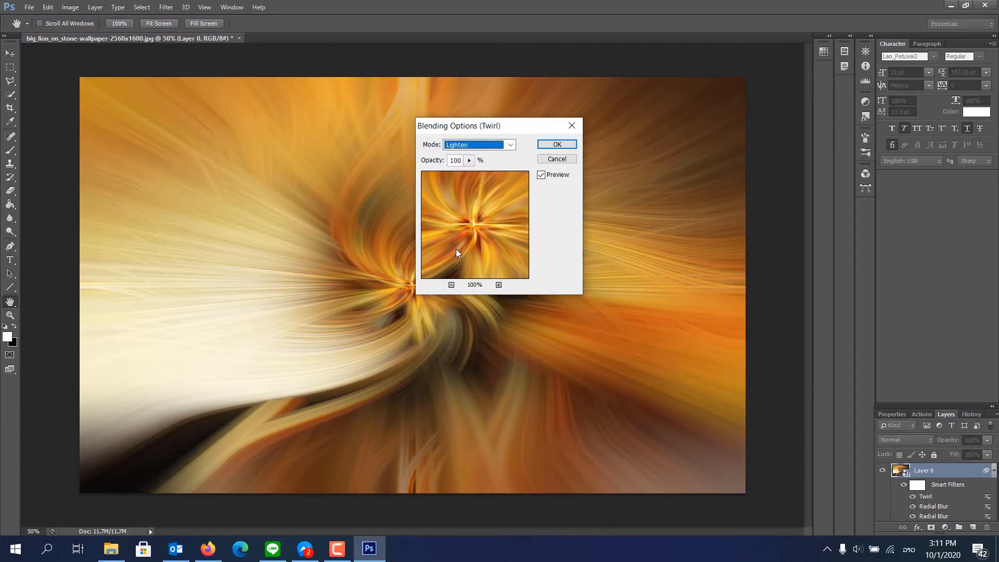
{"action": "left_click", "coordinate": [558, 145]}
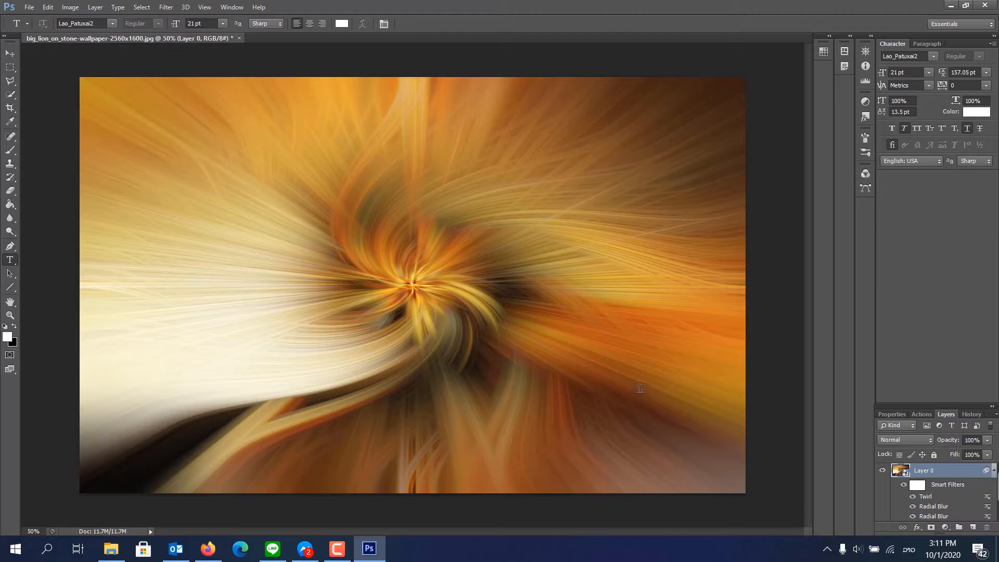
Apply a second Twirl distortion to the smart object with an angle of 100 degrees
{"action": "left_click", "coordinate": [171, 8]}
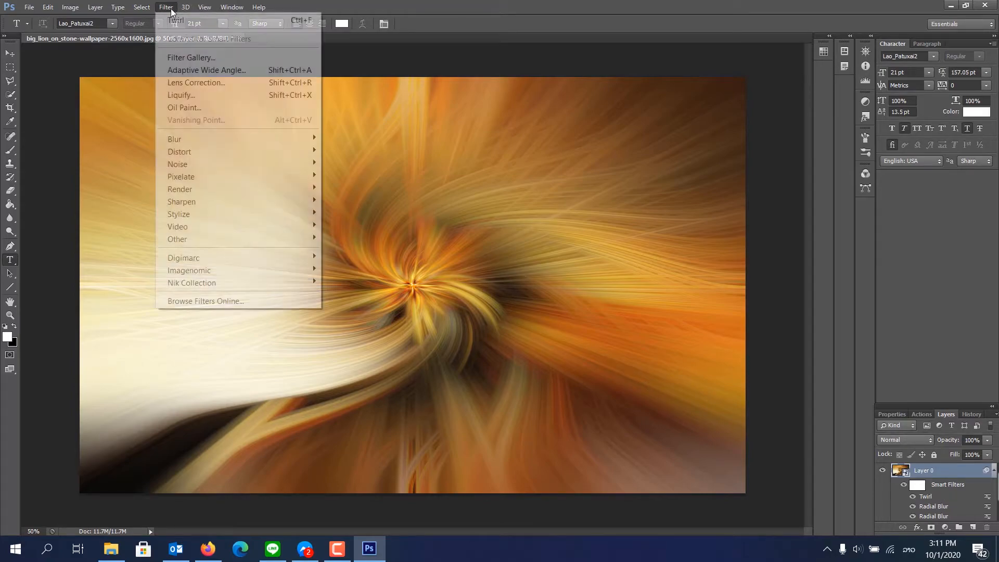
{"action": "left_click", "coordinate": [224, 20]}
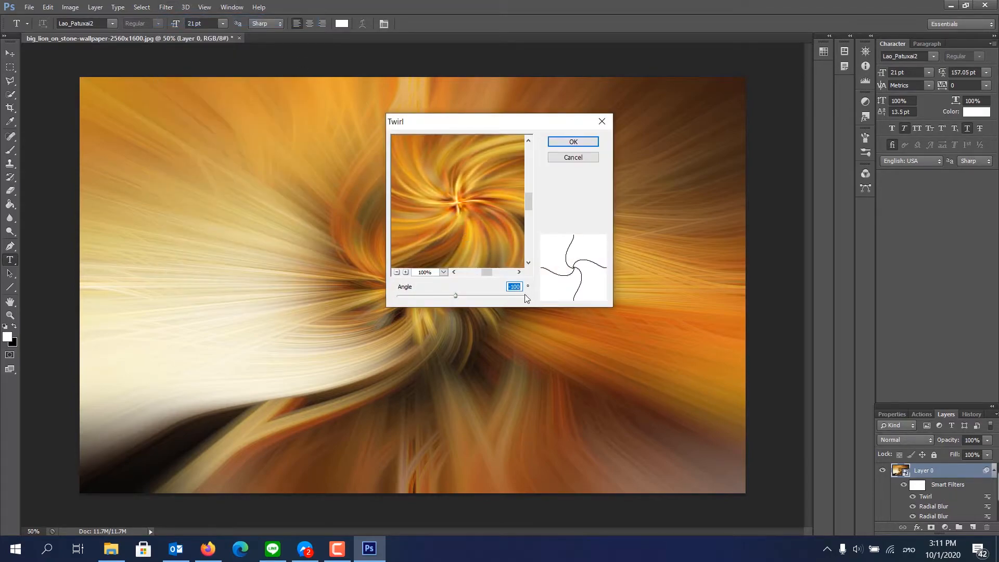
{"action": "type", "text": "100"}
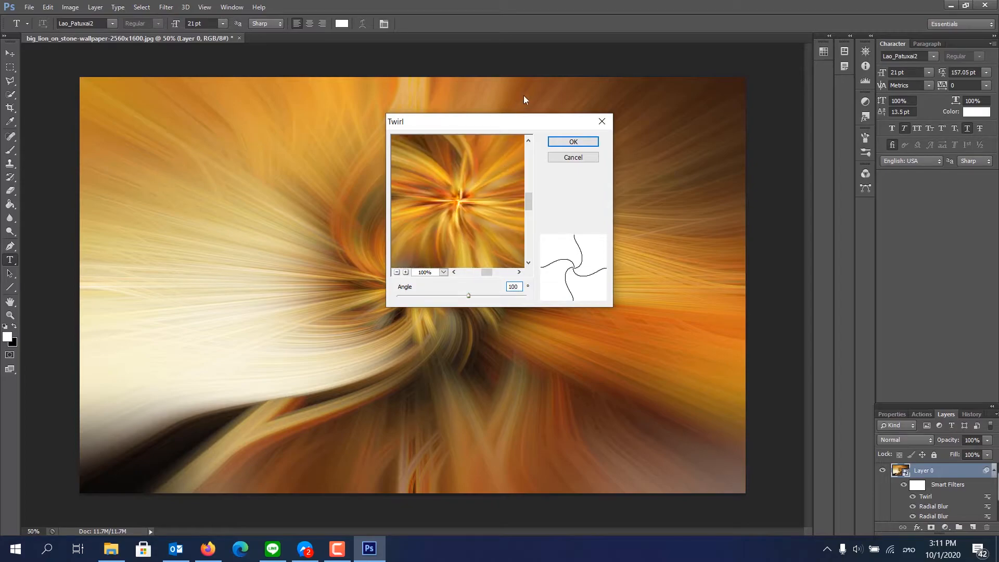
{"action": "left_click", "coordinate": [574, 142]}
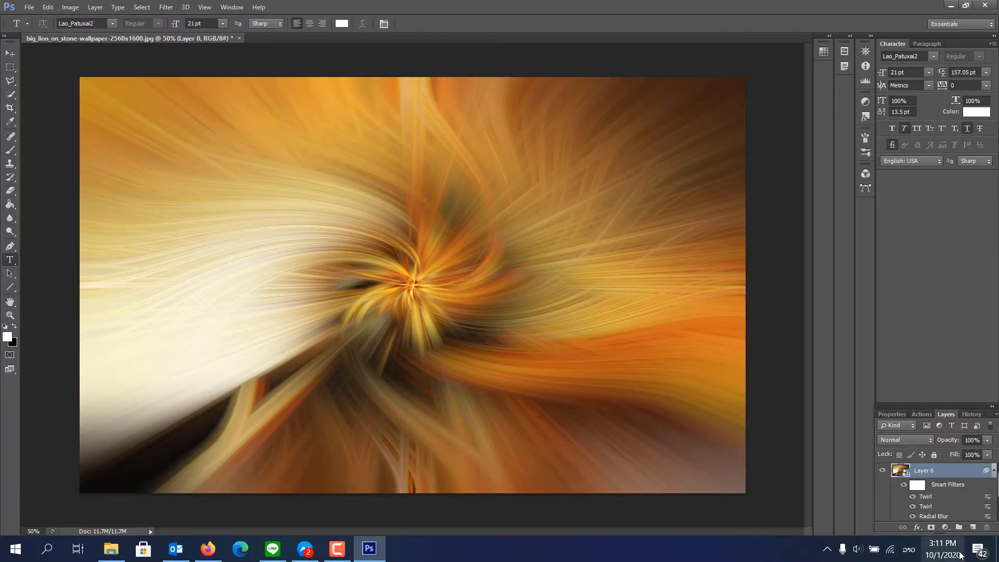
Change the newest Twirl smart filter's blending mode to Lighten, keeping its opacity at 100%
{"action": "double_click", "coordinate": [988, 498]}
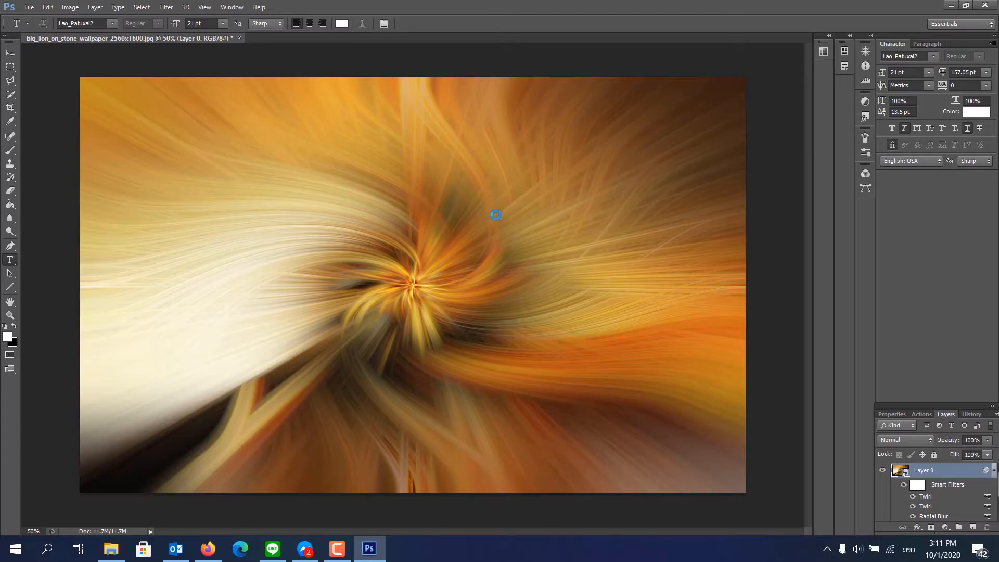
{"action": "left_click", "coordinate": [487, 145]}
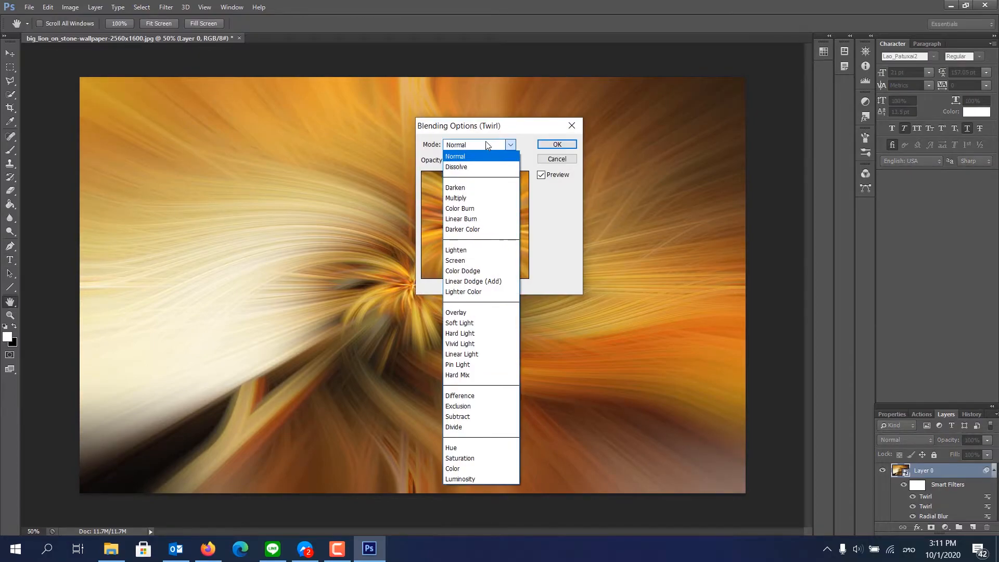
{"action": "left_click", "coordinate": [460, 250]}
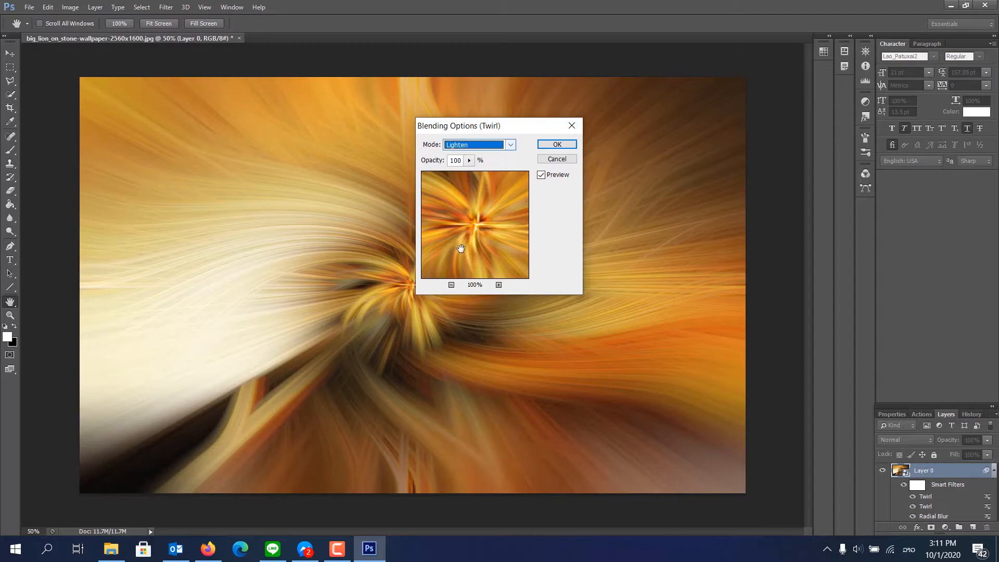
{"action": "left_click", "coordinate": [556, 145]}
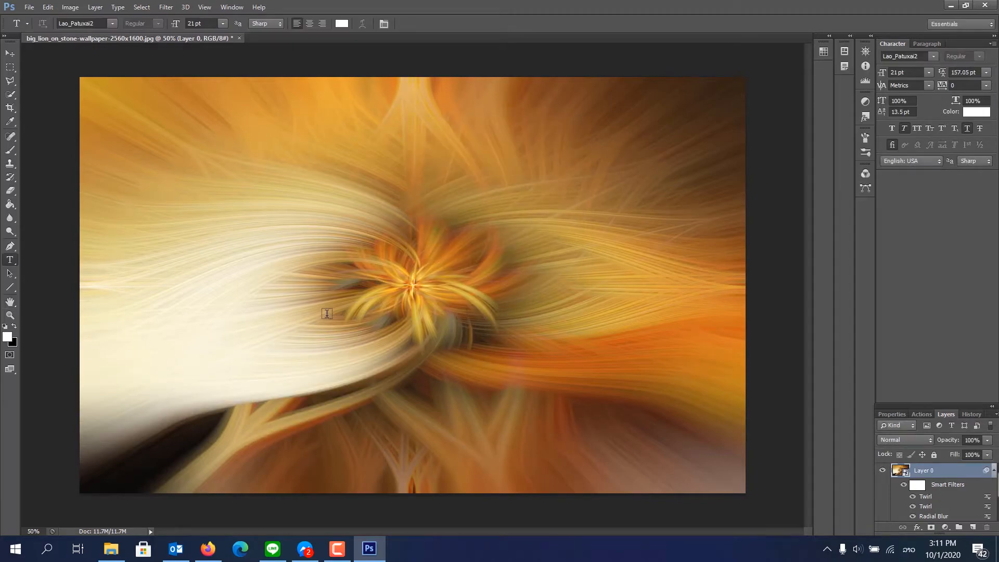
Add a Curves adjustment layer above Layer 0 and shape a gentle S-curve that lifts the highlights and darkens the shadows
{"action": "left_click", "coordinate": [945, 527]}
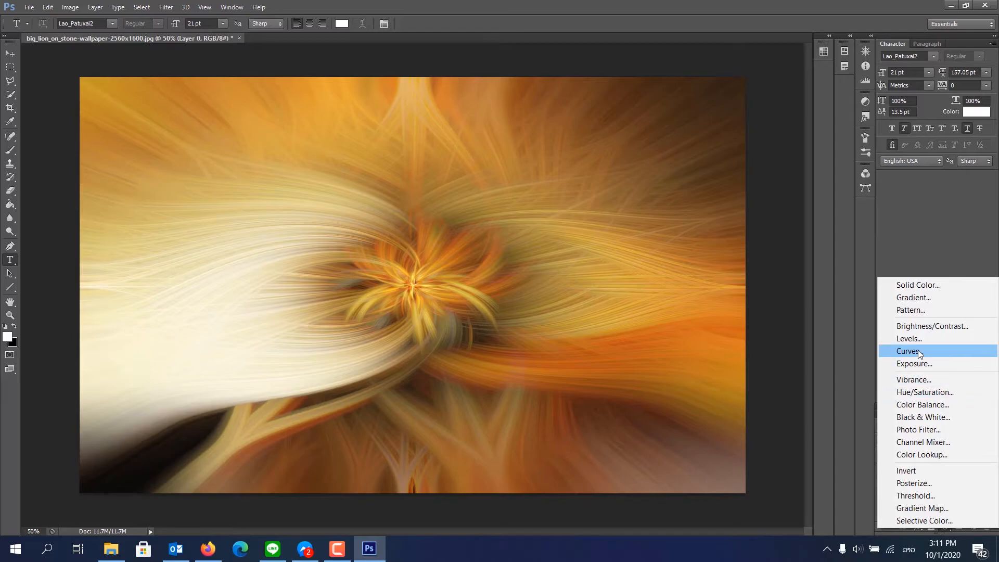
{"action": "left_click", "coordinate": [436, 297]}
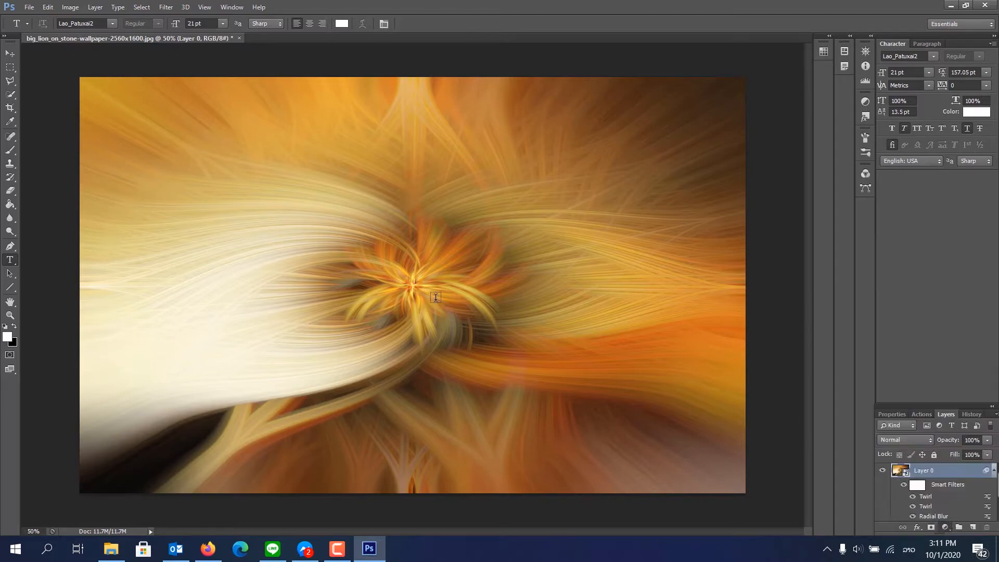
{"action": "left_click", "coordinate": [10, 53]}
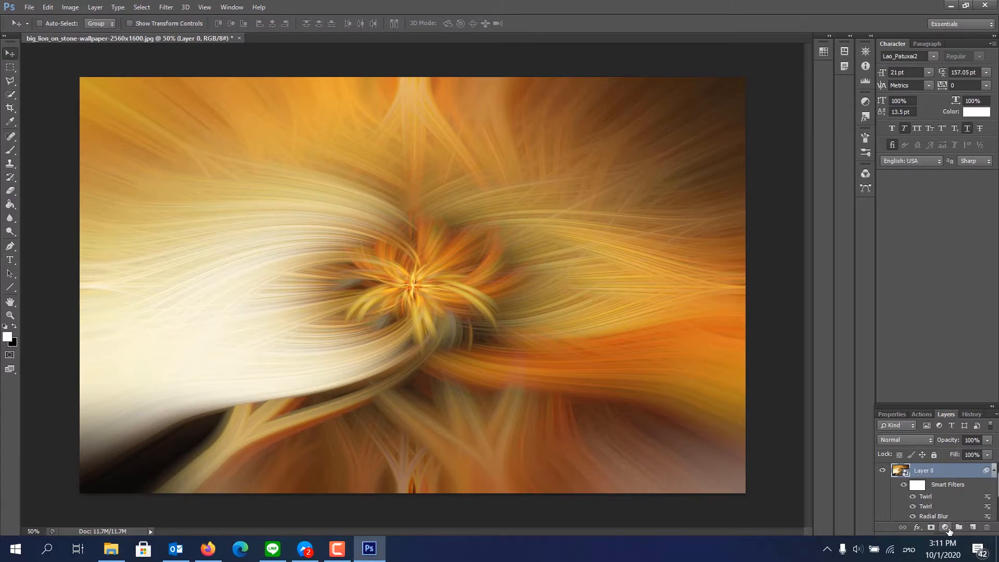
{"action": "left_click", "coordinate": [944, 528]}
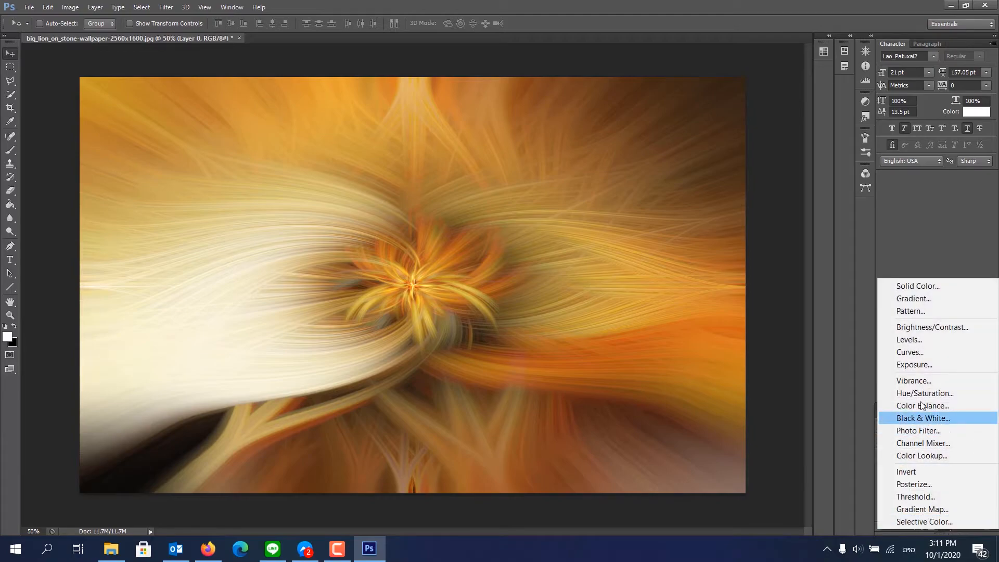
{"action": "left_click", "coordinate": [913, 353]}
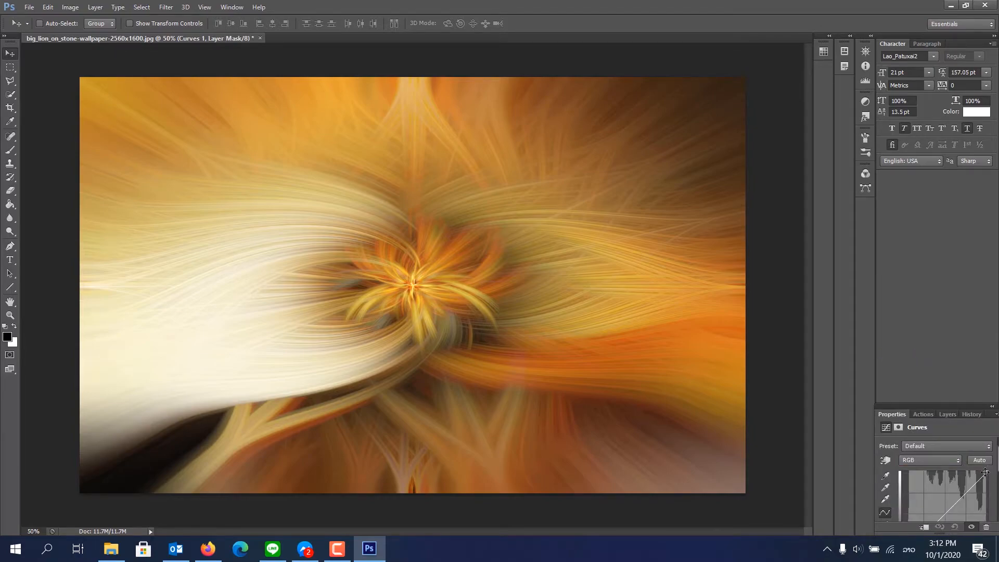
{"action": "mouse_move", "coordinate": [985, 472]}
{"action": "left_mouse_down"}
{"action": "mouse_move", "coordinate": [985, 492]}
{"action": "mouse_move", "coordinate": [986, 473]}
{"action": "mouse_move", "coordinate": [976, 477]}
{"action": "left_mouse_up"}
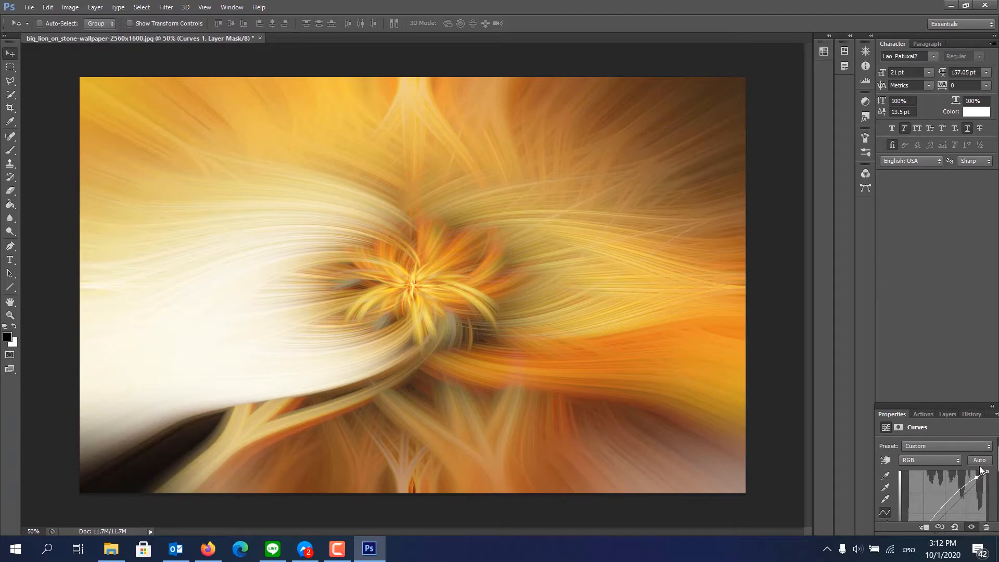
{"action": "scroll", "coordinate": [994, 500], "scroll_direction": "down", "scroll_amount": 5}
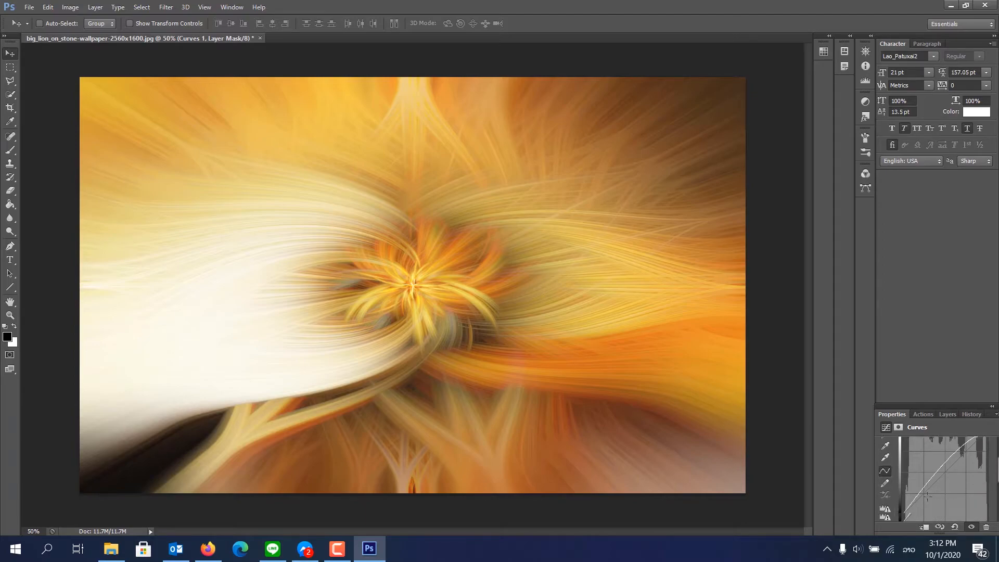
{"action": "left_click_drag", "start_coordinate": [917, 499], "coordinate": [918, 501]}
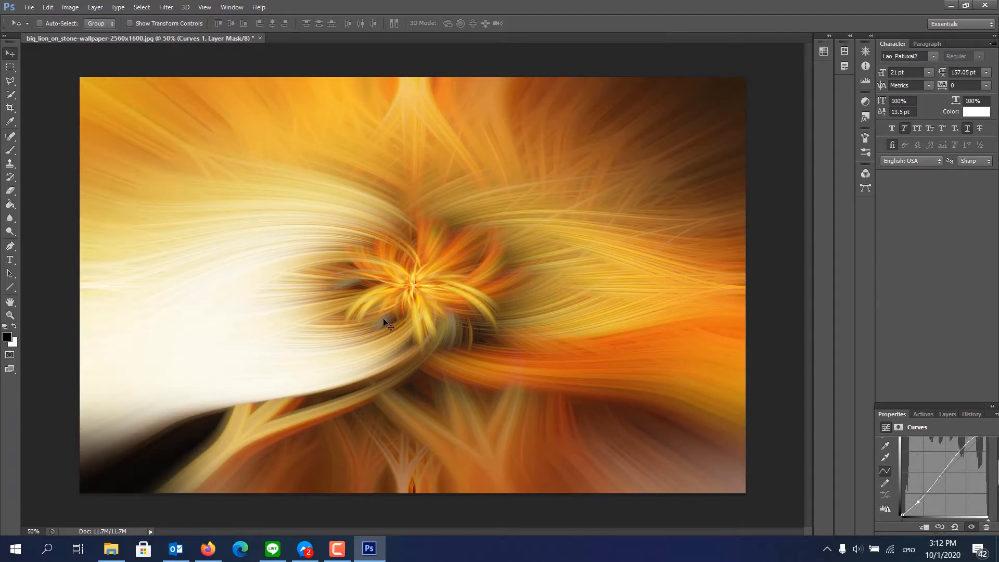
Add a Vibrance adjustment layer above the Curves layer and raise its vibrance slightly
{"action": "left_click", "coordinate": [948, 415]}
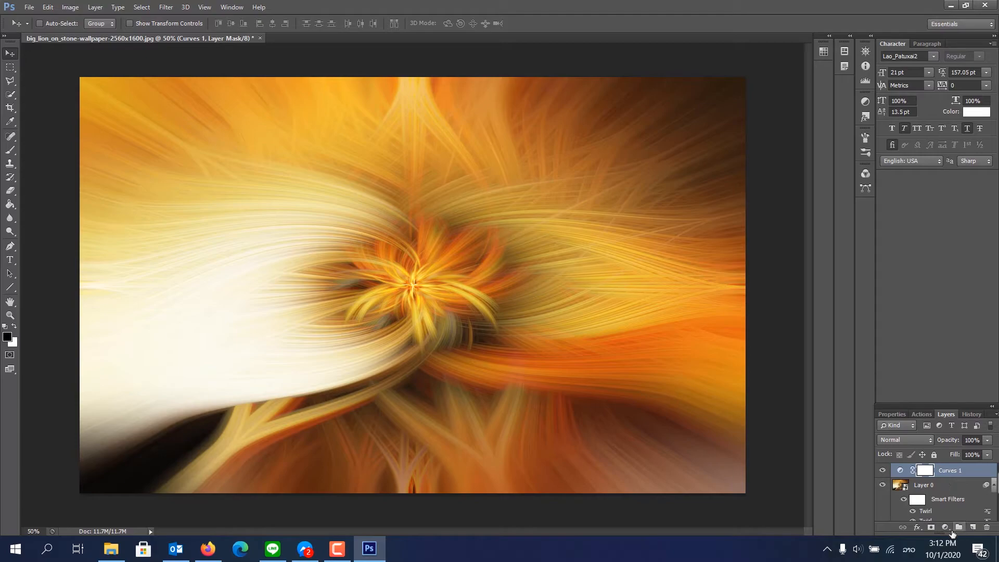
{"action": "left_click", "coordinate": [946, 527]}
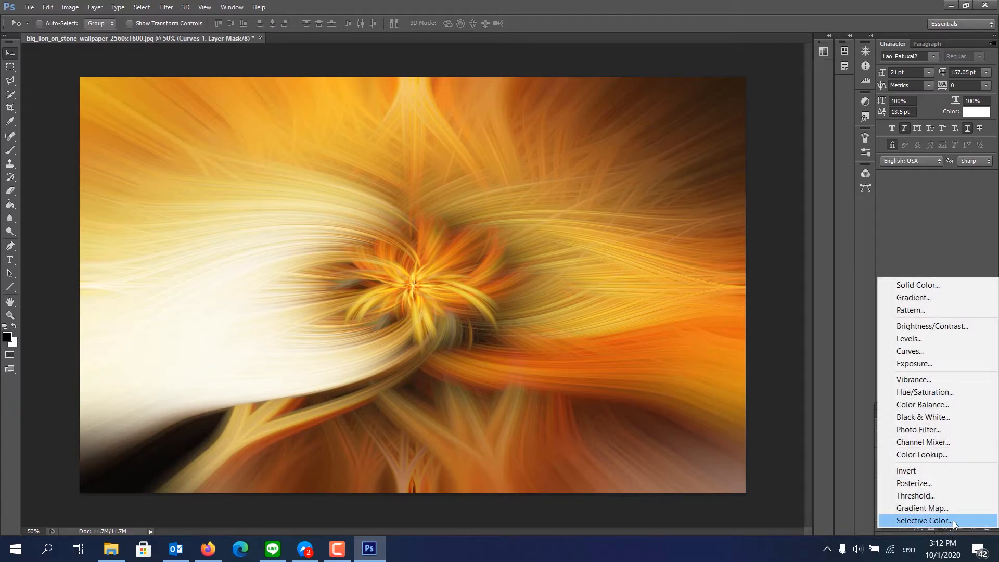
{"action": "left_click", "coordinate": [907, 380]}
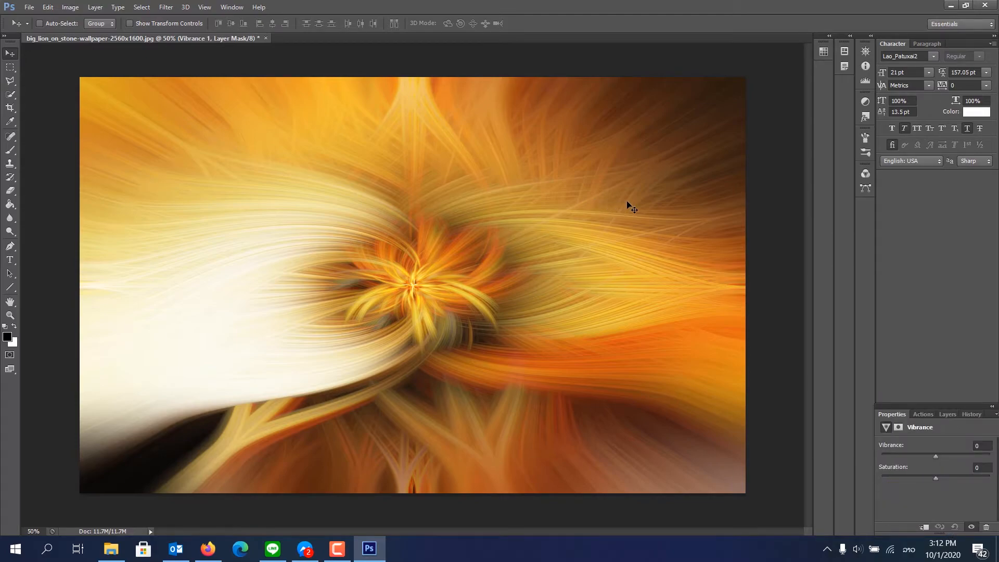
{"action": "left_click_drag", "start_coordinate": [935, 455], "coordinate": [948, 456]}
Add a Color Balance adjustment layer above the Vibrance layer and adjust its midtone color sliders
{"action": "left_click", "coordinate": [948, 413]}
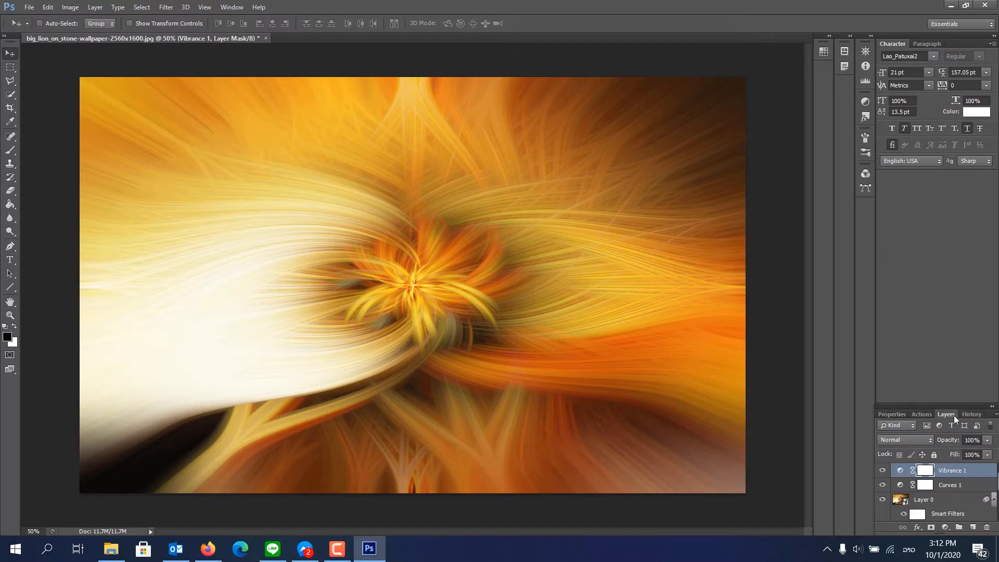
{"action": "left_click", "coordinate": [949, 529]}
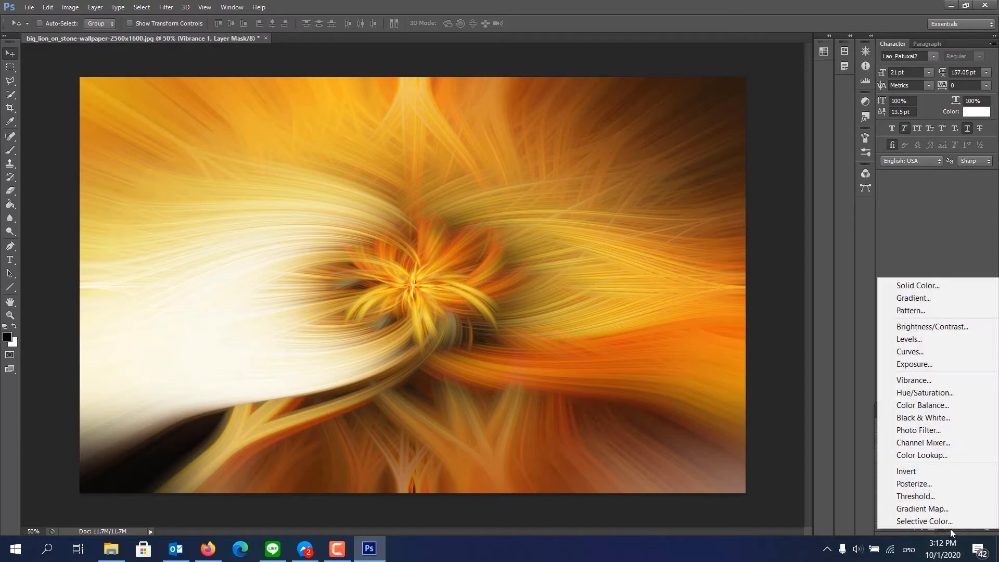
{"action": "left_click", "coordinate": [922, 404]}
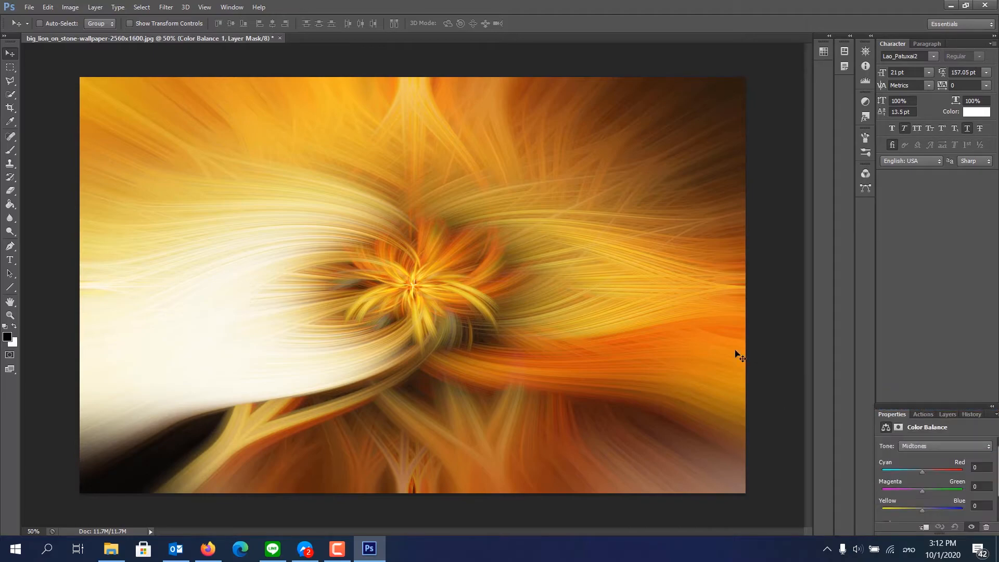
{"action": "left_click_drag", "start_coordinate": [921, 470], "coordinate": [922, 511]}
Select Layer 0 beneath the adjustment layers and apply a third Twirl distortion with an angle of -160 degrees
{"action": "left_click", "coordinate": [947, 414]}
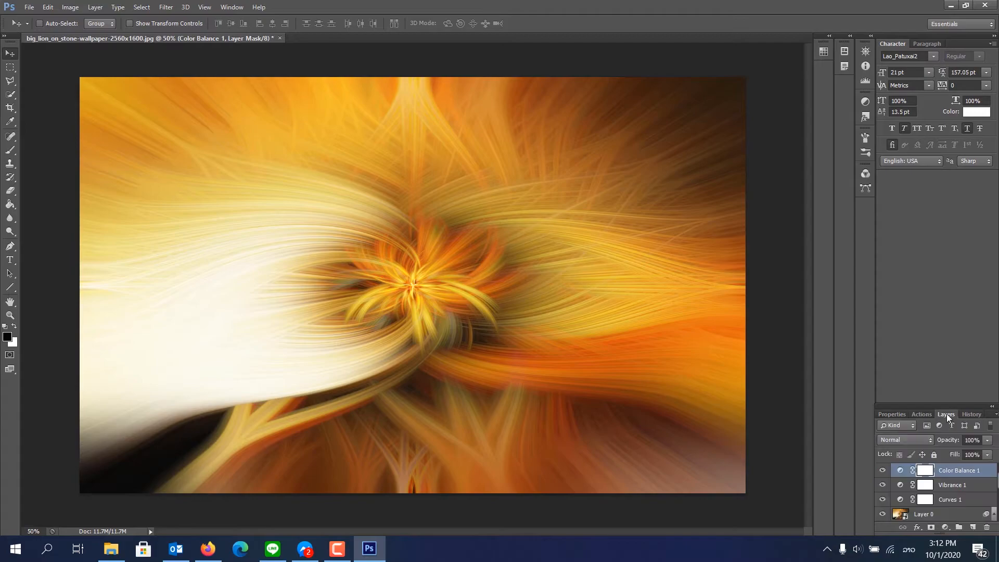
{"action": "key", "text": "Delete"}
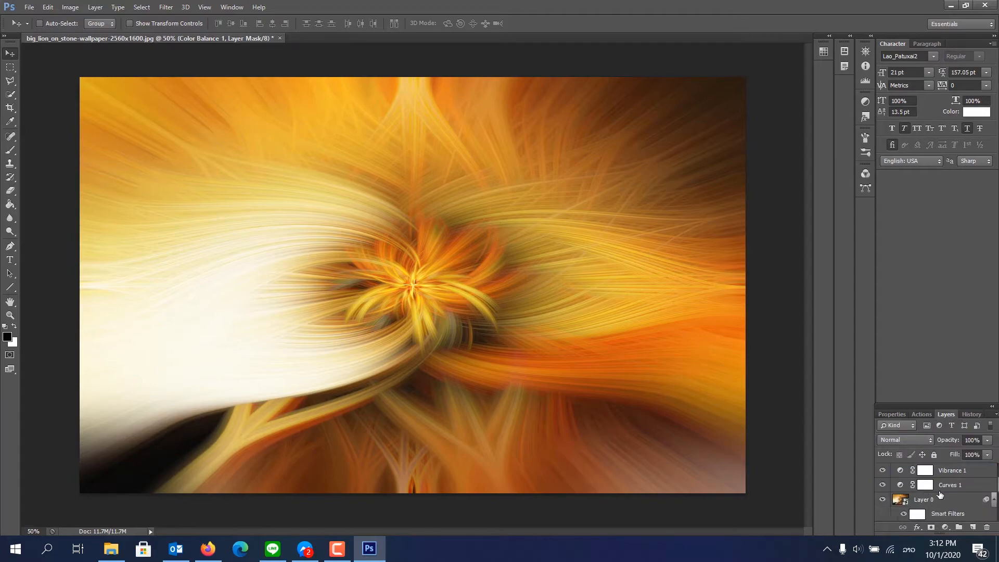
{"action": "key", "text": "Delete"}
{"action": "key", "text": "Delete"}
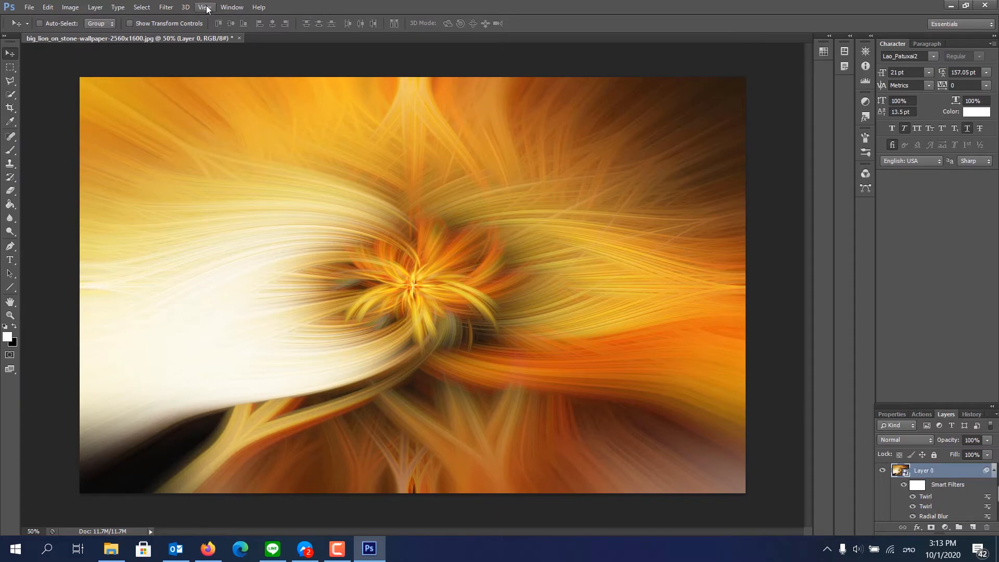
{"action": "left_click", "coordinate": [166, 6]}
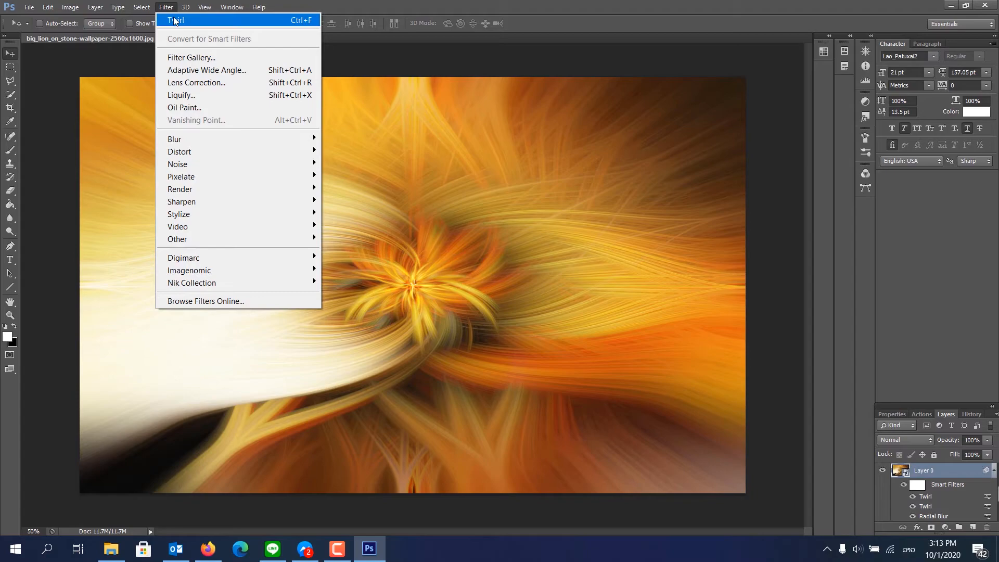
{"action": "left_click", "coordinate": [174, 20]}
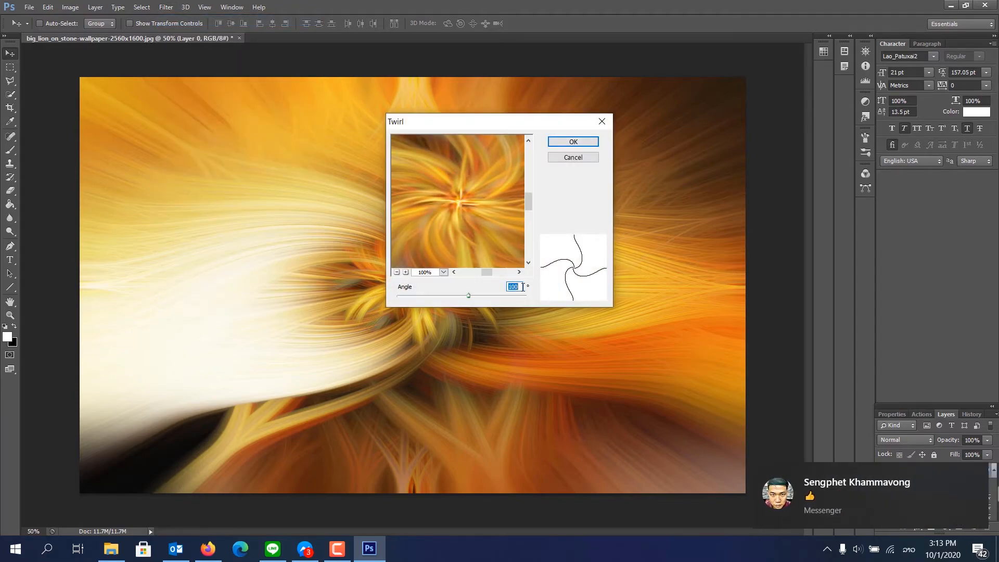
{"action": "type", "text": "-"}
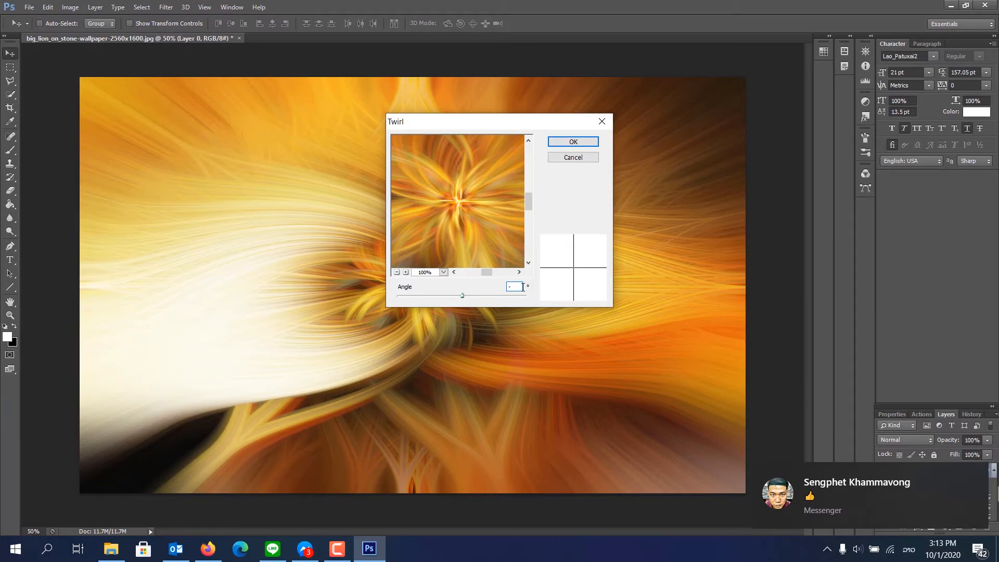
{"action": "type", "text": "1"}
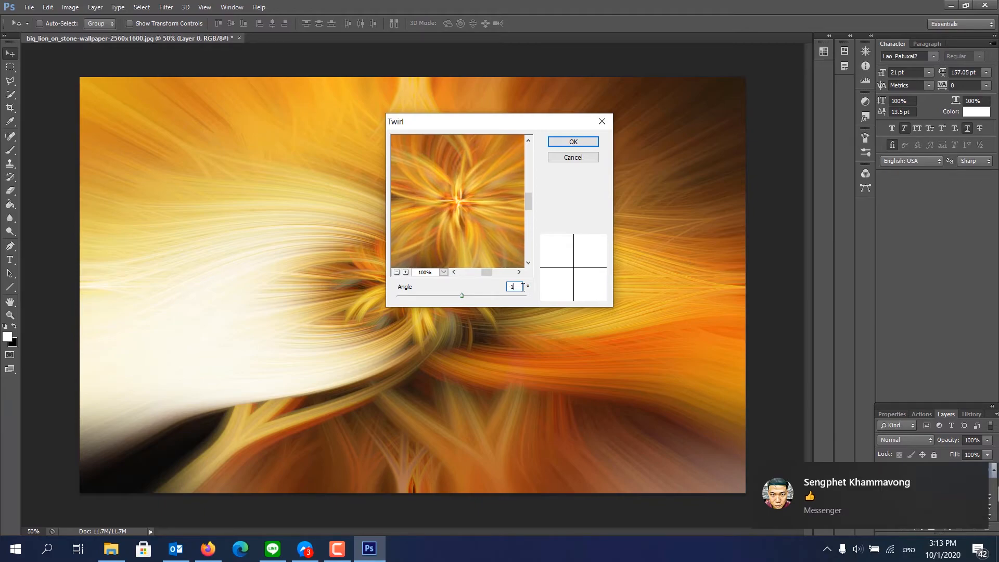
{"action": "type", "text": "60"}
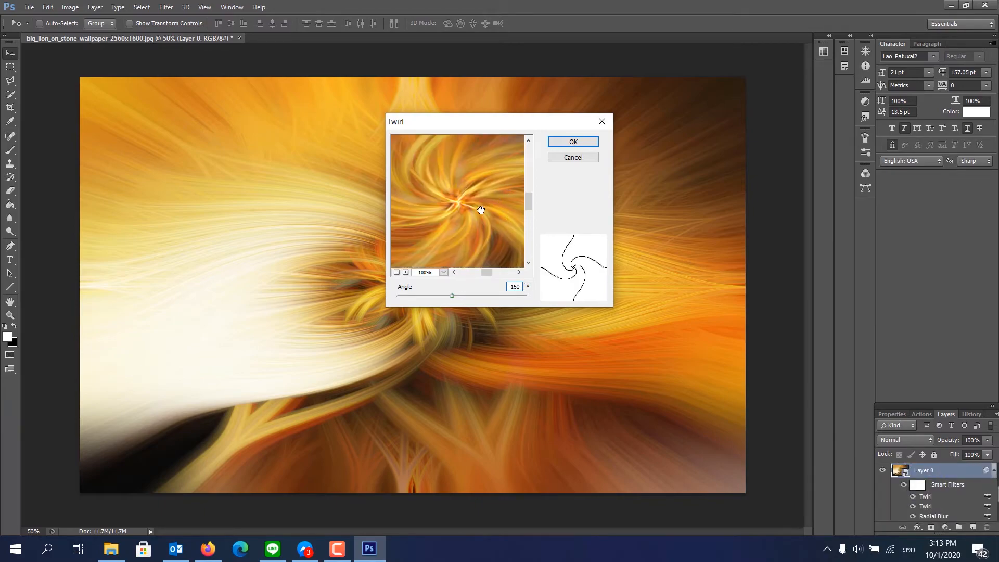
{"action": "left_click", "coordinate": [574, 141]}
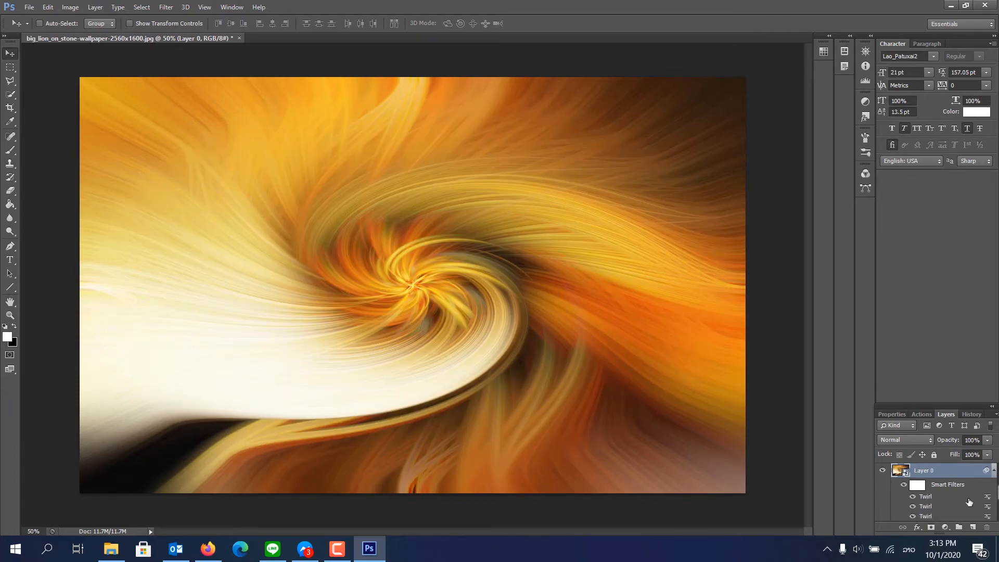
Set the blending mode of the topmost Twirl smart filter on Layer 0 to Lighten
{"action": "double_click", "coordinate": [988, 498]}
{"action": "left_click", "coordinate": [485, 148]}
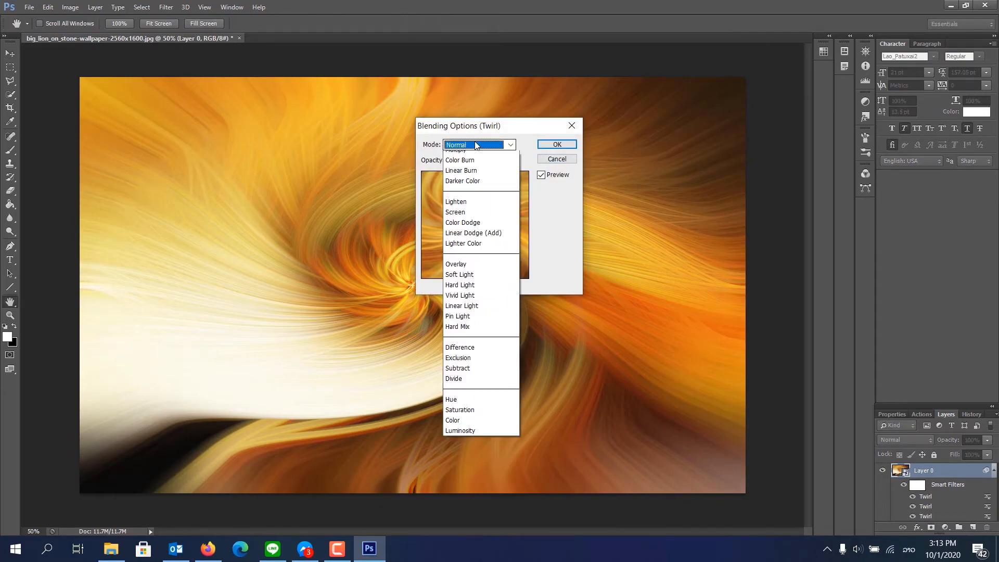
{"action": "left_click", "coordinate": [460, 249]}
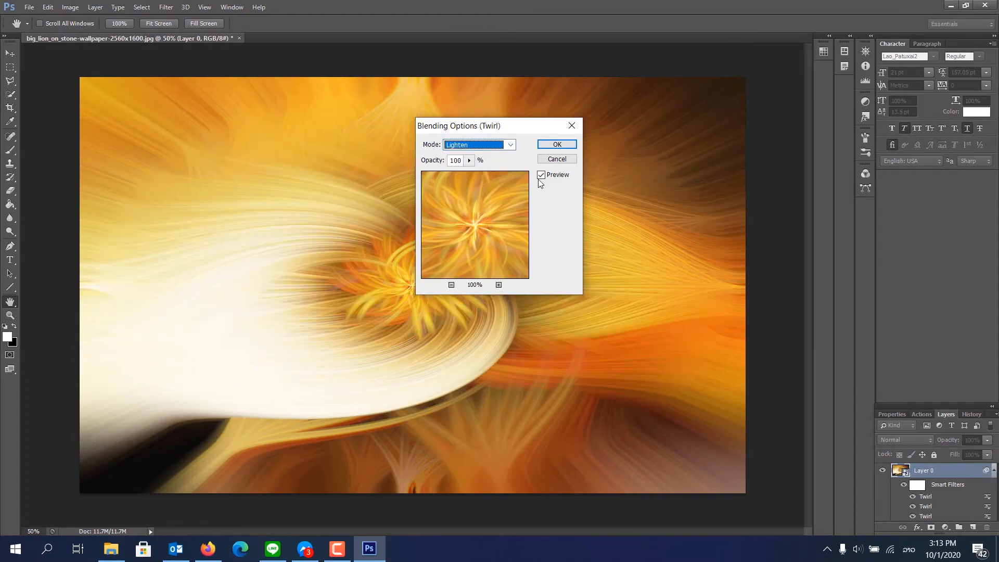
{"action": "left_click", "coordinate": [557, 144]}
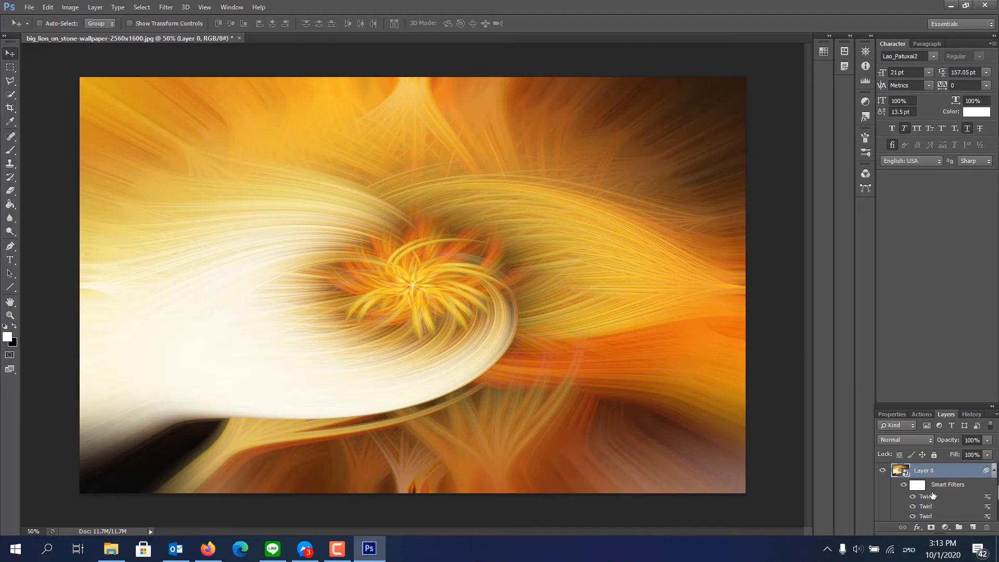
Apply another Twirl filter to Layer 0 with an angle of 160 degrees
{"action": "left_click", "coordinate": [166, 7]}
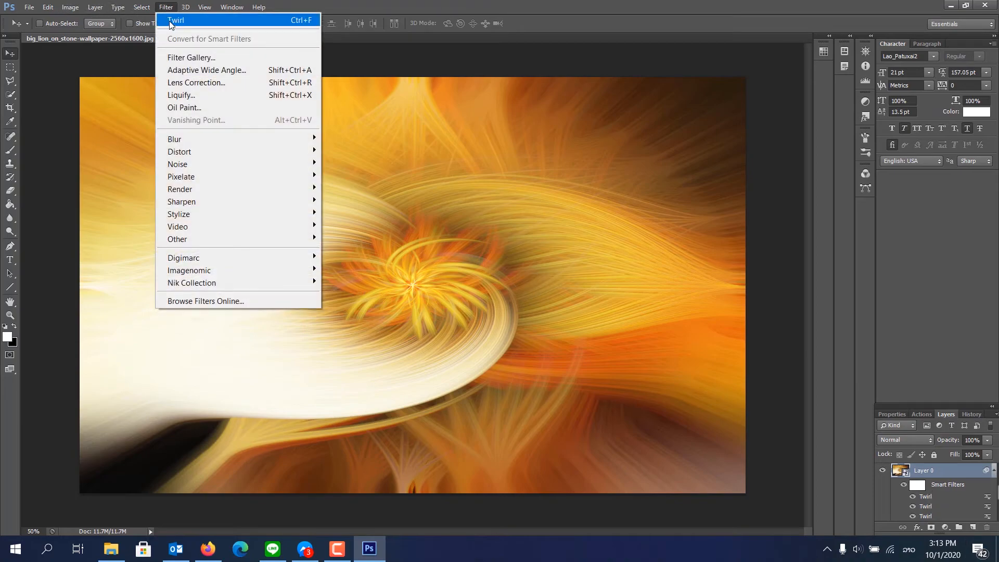
{"action": "left_click", "coordinate": [175, 20]}
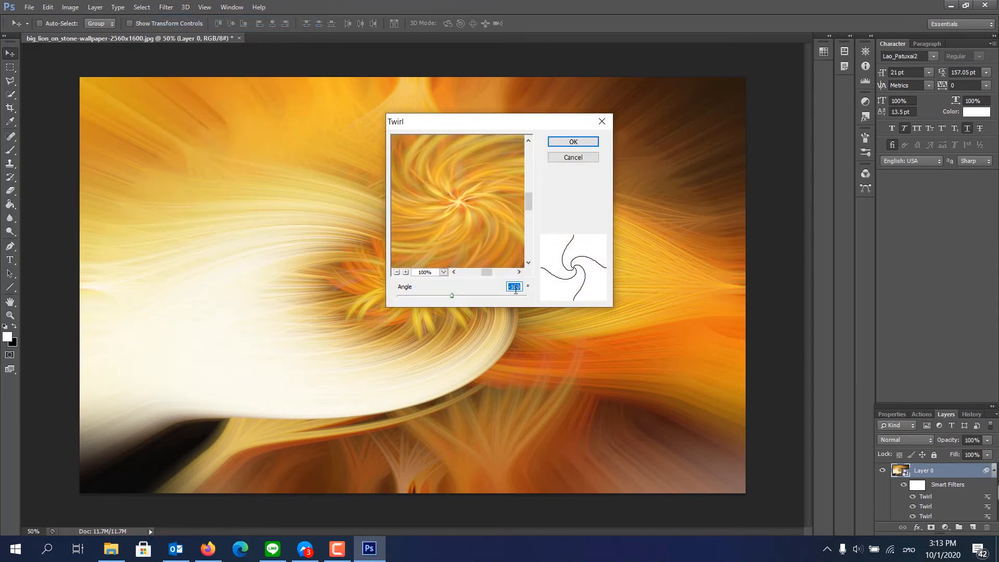
{"action": "type", "text": "160"}
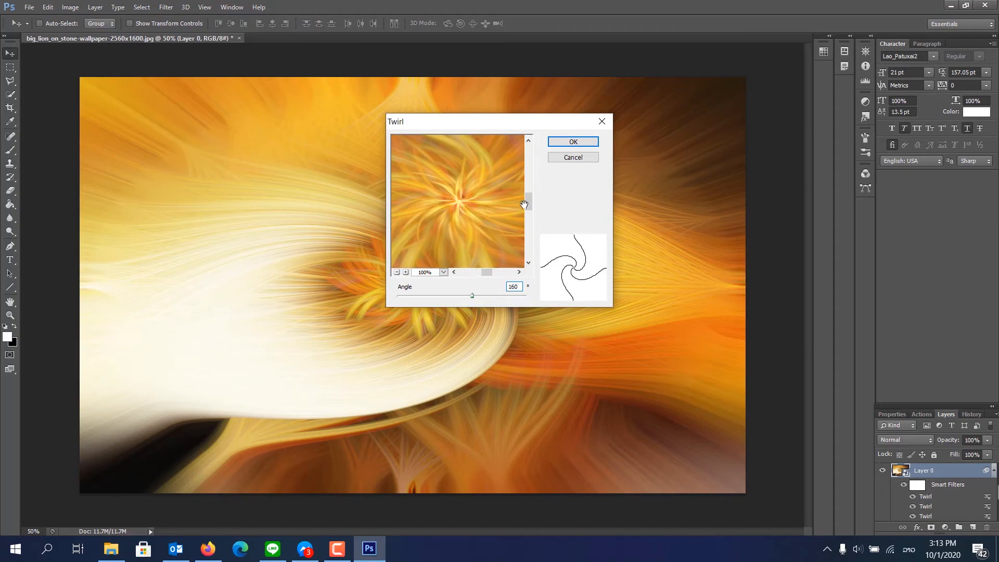
{"action": "left_click", "coordinate": [575, 141]}
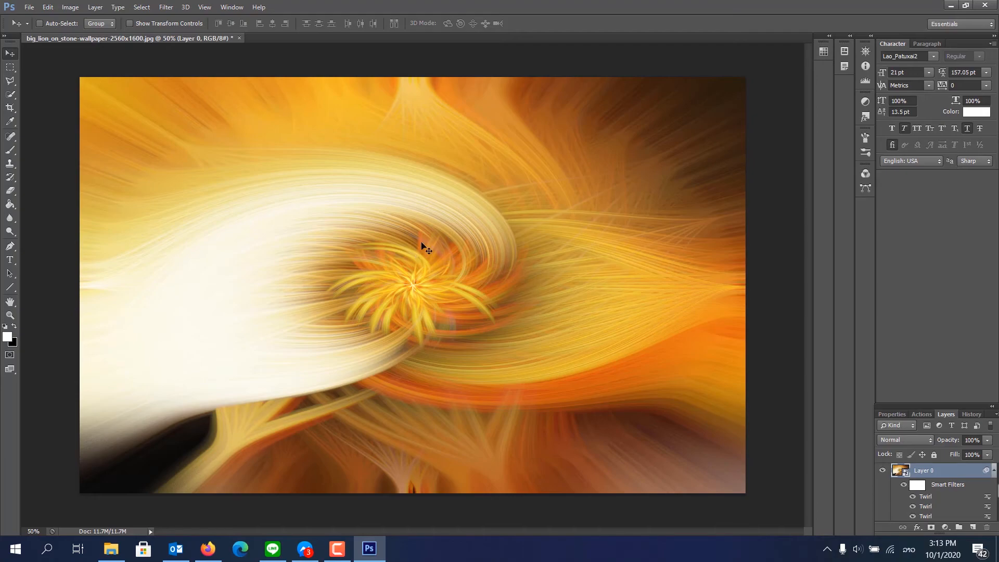
{"action": "scroll", "coordinate": [439, 274], "scroll_direction": "up", "scroll_amount": 5}
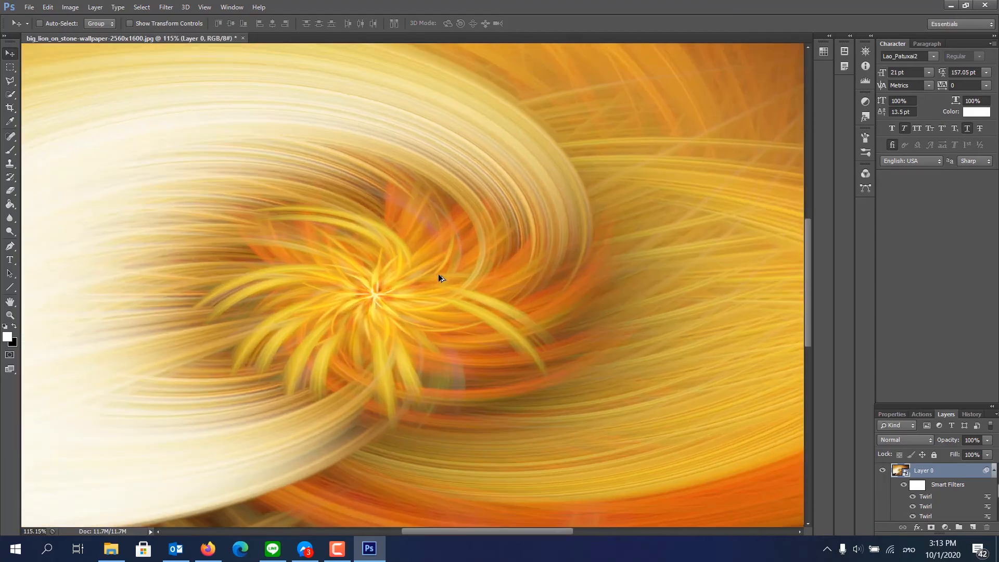
{"action": "scroll", "coordinate": [439, 274], "scroll_direction": "down", "scroll_amount": 5}
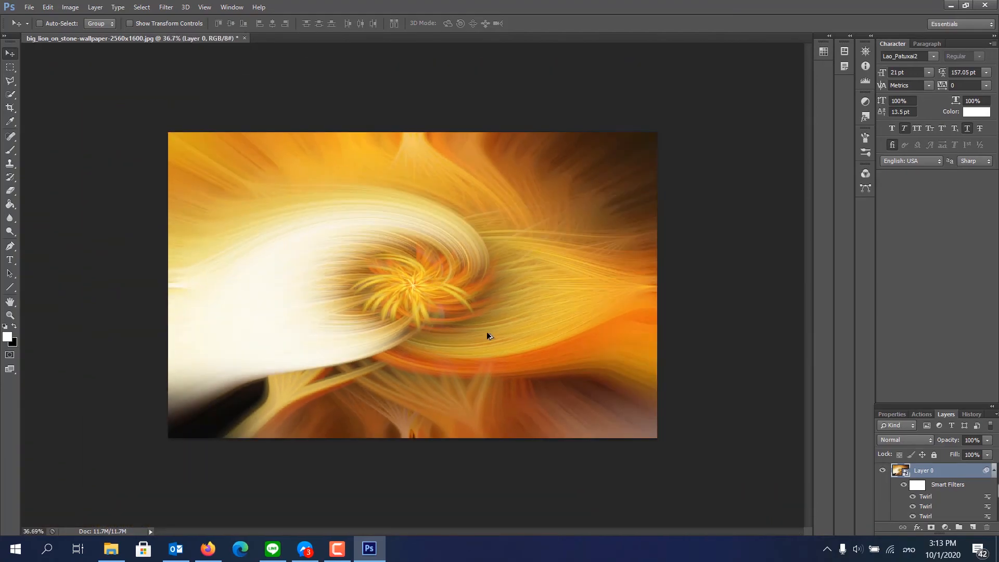
{"action": "scroll", "coordinate": [408, 305], "scroll_direction": "down", "scroll_amount": 1}
{"action": "scroll", "coordinate": [408, 305], "scroll_direction": "up", "scroll_amount": 4}
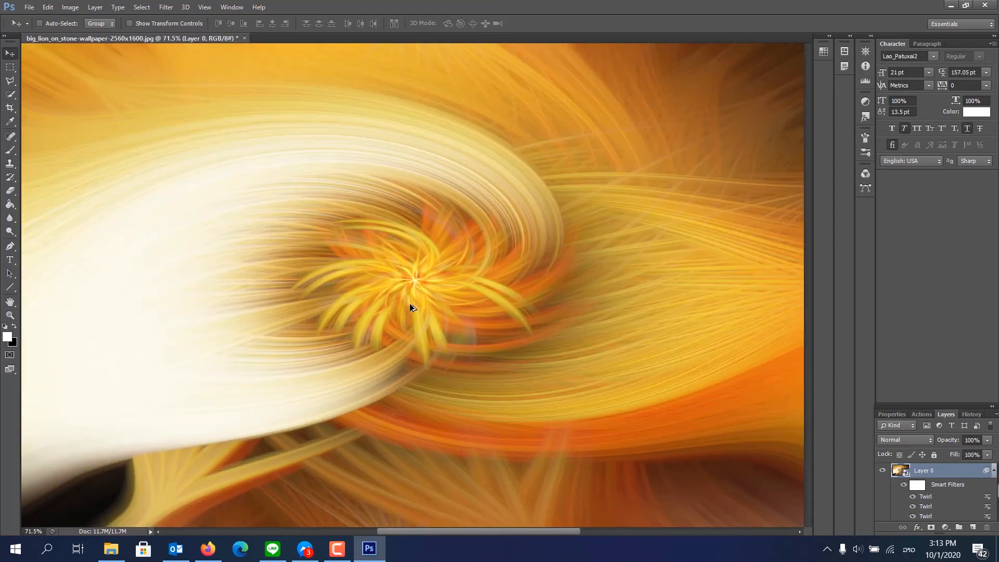
{"action": "scroll", "coordinate": [410, 304], "scroll_direction": "down", "scroll_amount": 2}
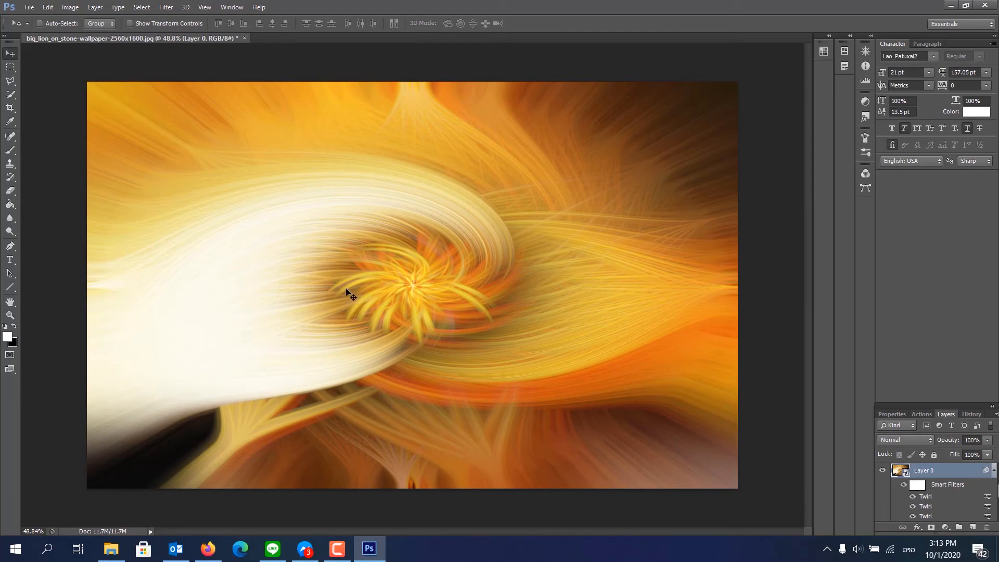
Save a copy of the image in JPEG format to the Downloads folder
{"action": "left_click", "coordinate": [29, 8]}
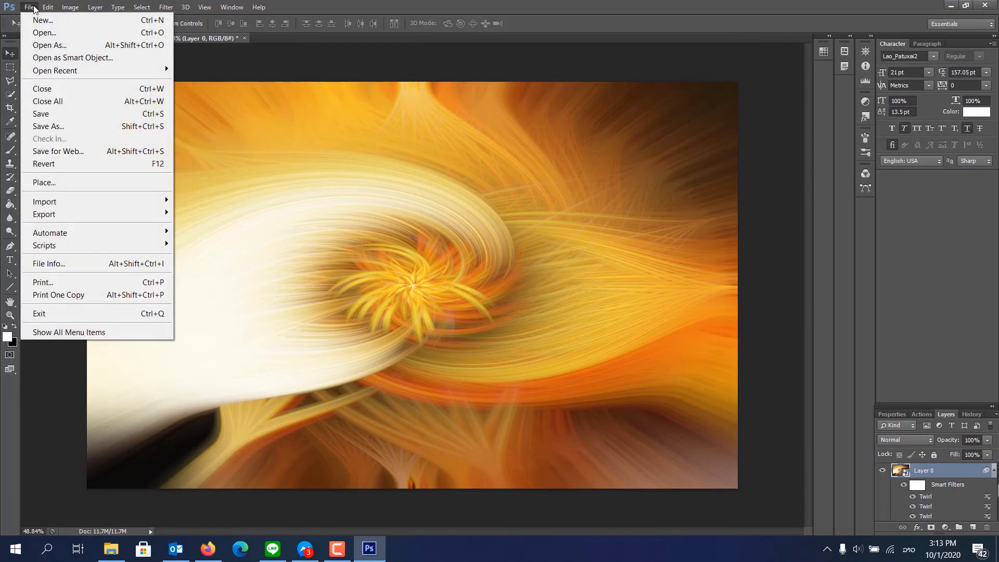
{"action": "left_click", "coordinate": [52, 126]}
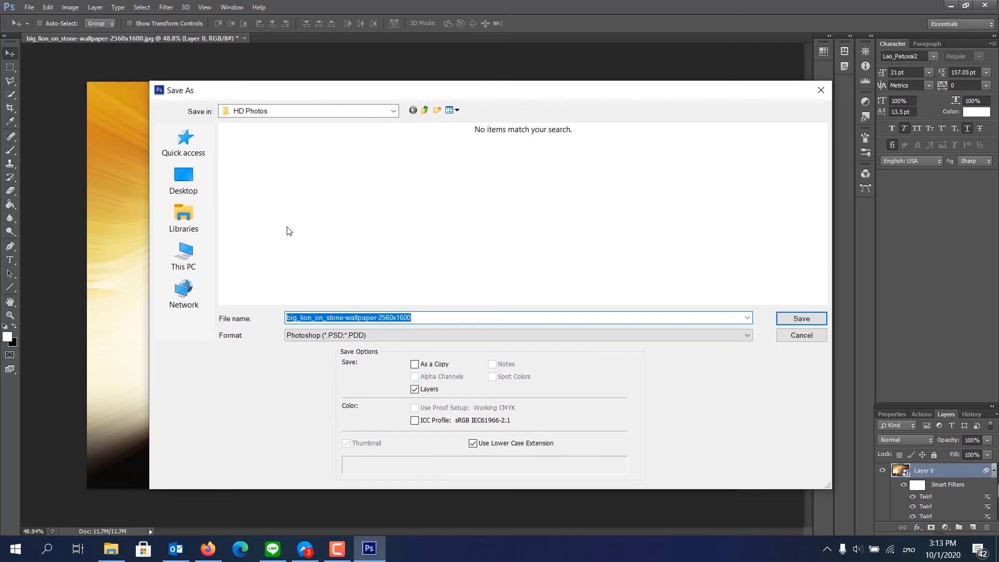
{"action": "left_click", "coordinate": [191, 150]}
{"action": "double_click", "coordinate": [411, 156]}
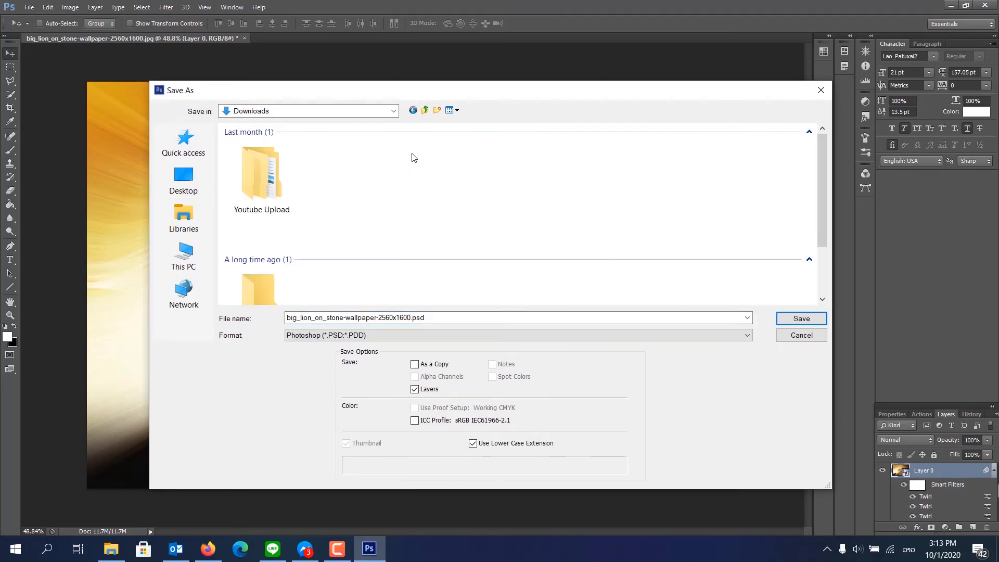
{"action": "left_click", "coordinate": [304, 335]}
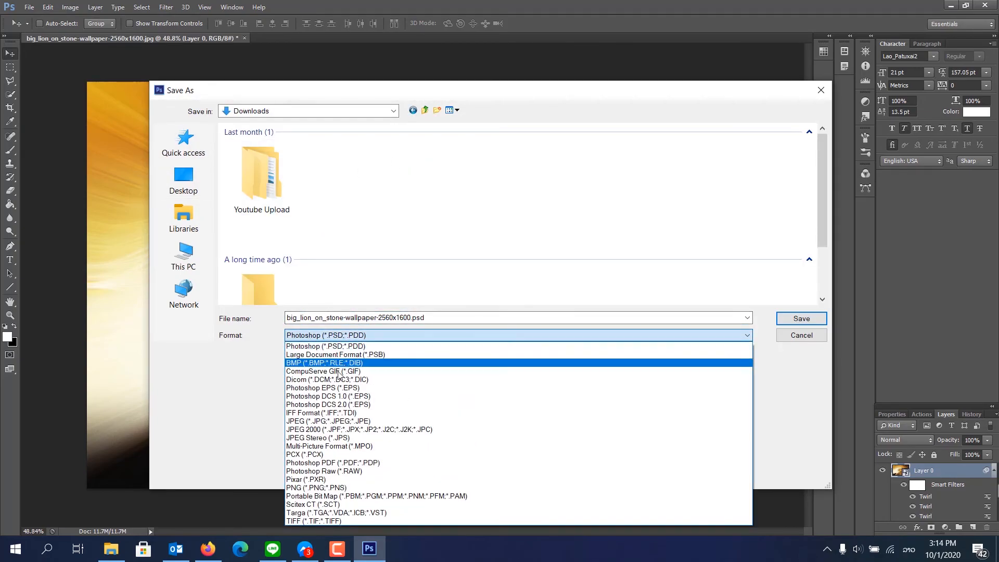
{"action": "left_click", "coordinate": [299, 421]}
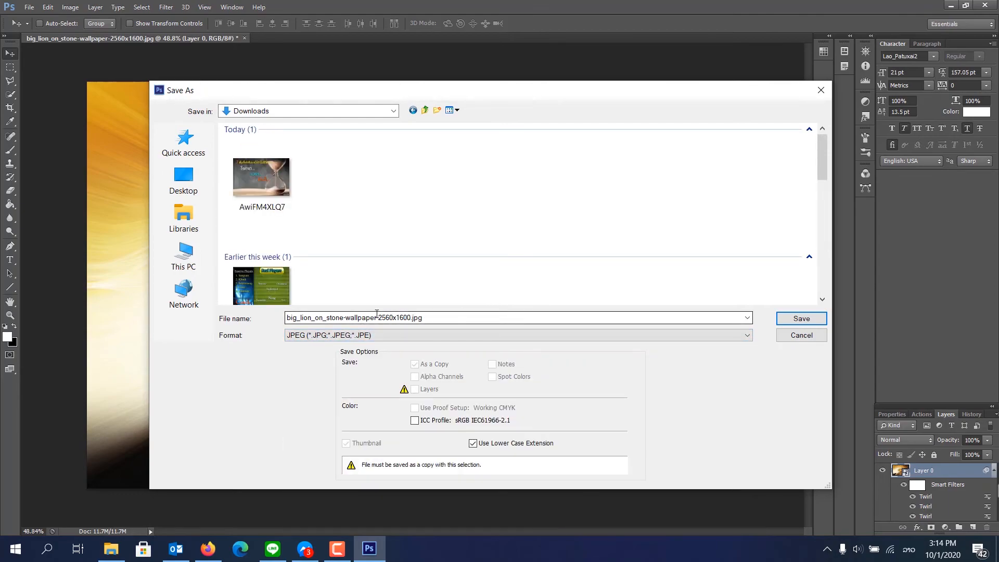
{"action": "key", "text": "Return"}
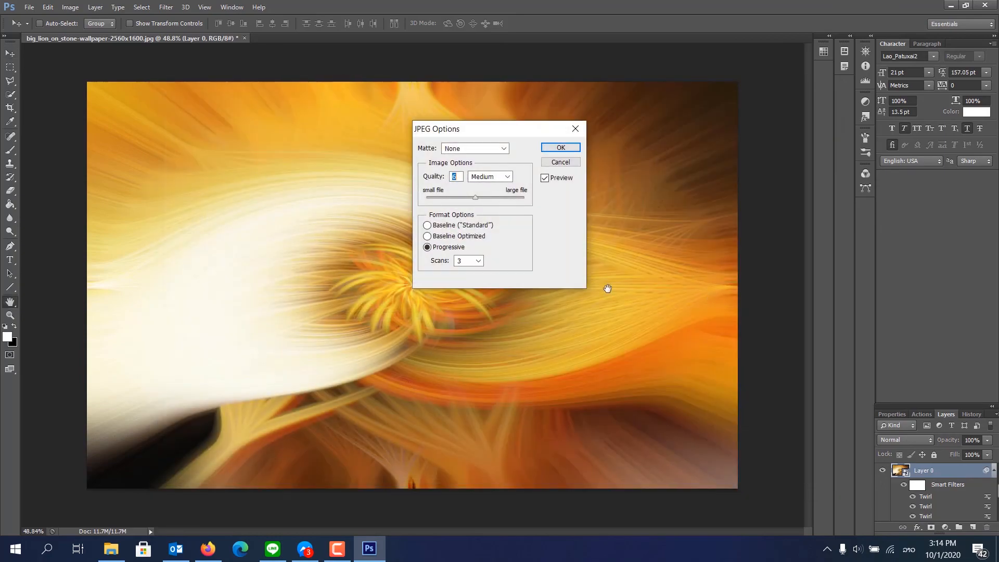
Raise the JPEG quality to the large-file end of its range and finish saving with the Progressive format option
{"action": "left_click_drag", "start_coordinate": [477, 198], "coordinate": [482, 199]}
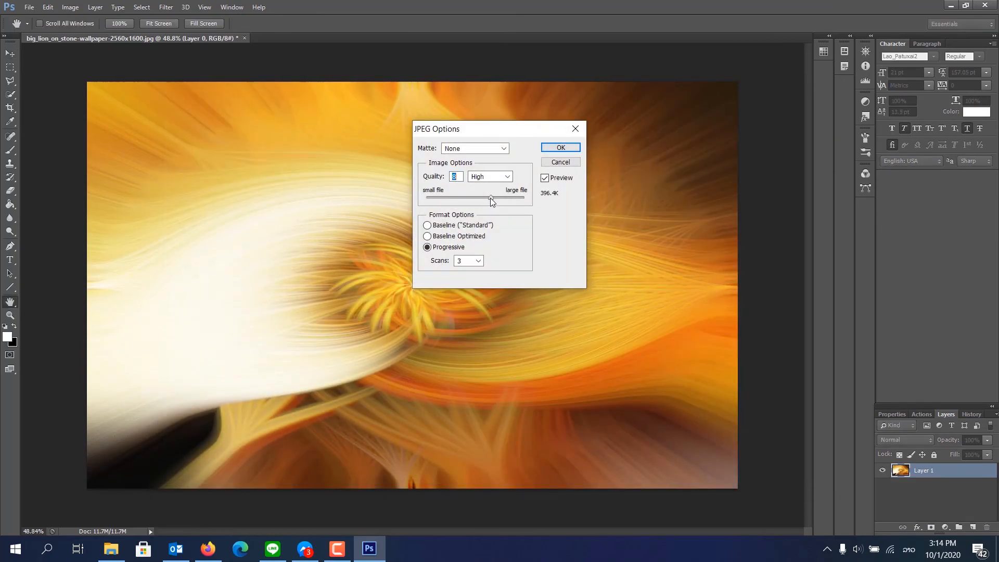
{"action": "left_click_drag", "start_coordinate": [490, 198], "coordinate": [523, 204]}
{"action": "left_click", "coordinate": [560, 148]}
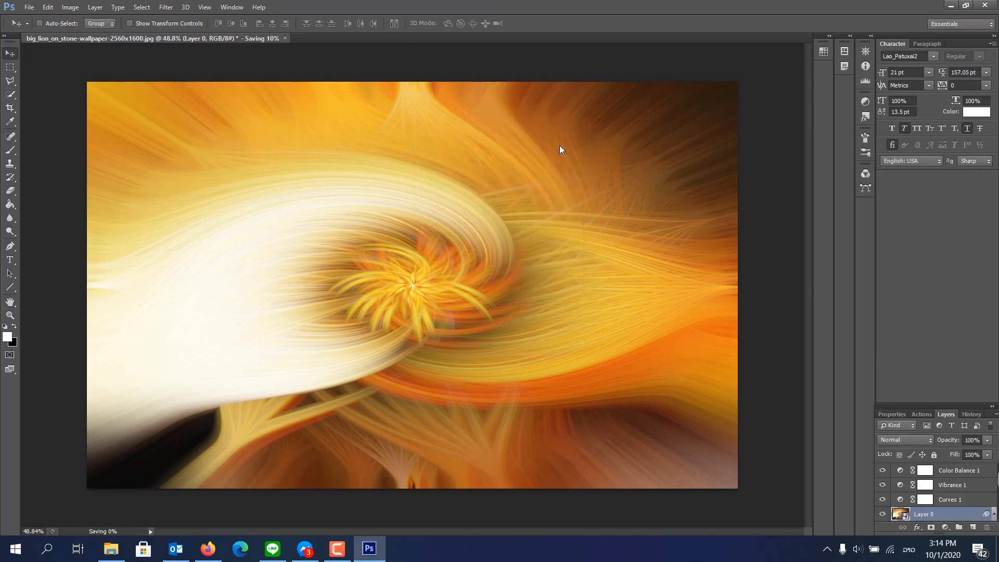